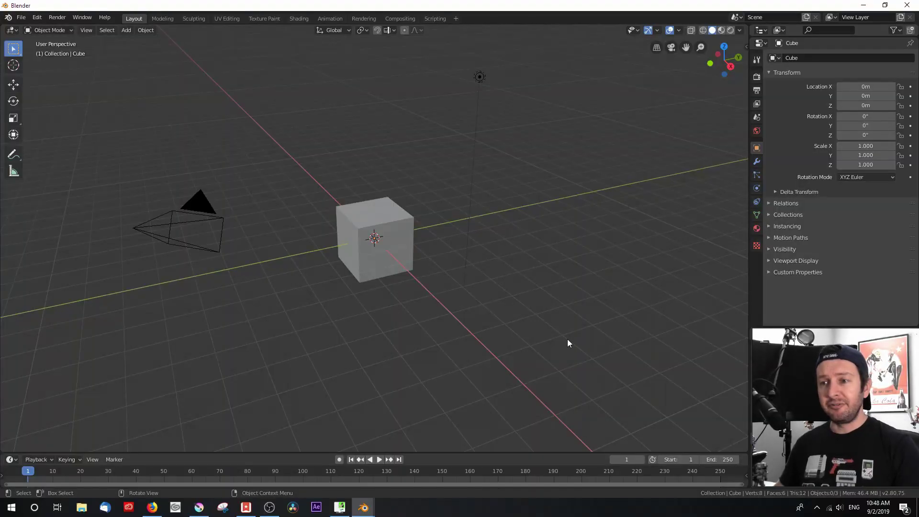
Delete the default cube, camera and light and switch to front orthographic view.
key(a)
key(Delete)
key(KP_1)
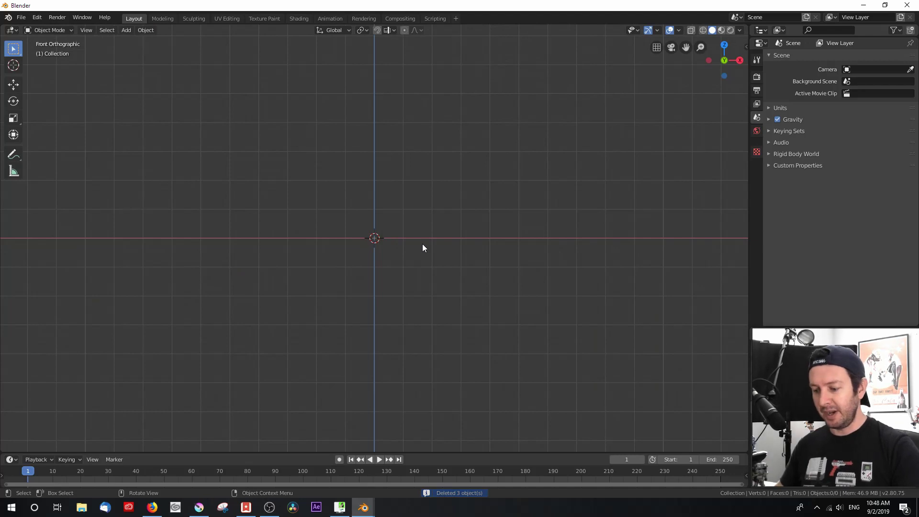
Add a blank Grease Pencil object and show its Object Data properties.
shift+middle_drag(398, 183, 402, 280)
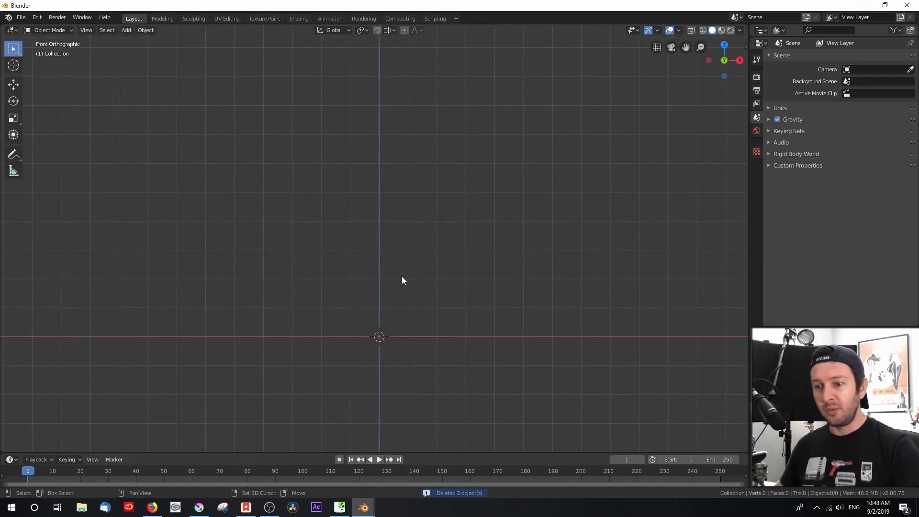
key(shift+a)
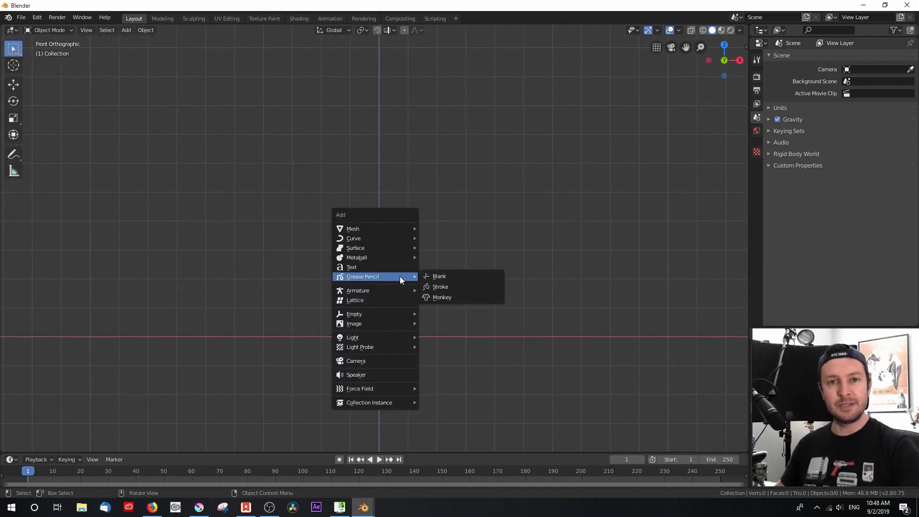
click(440, 277)
click(757, 216)
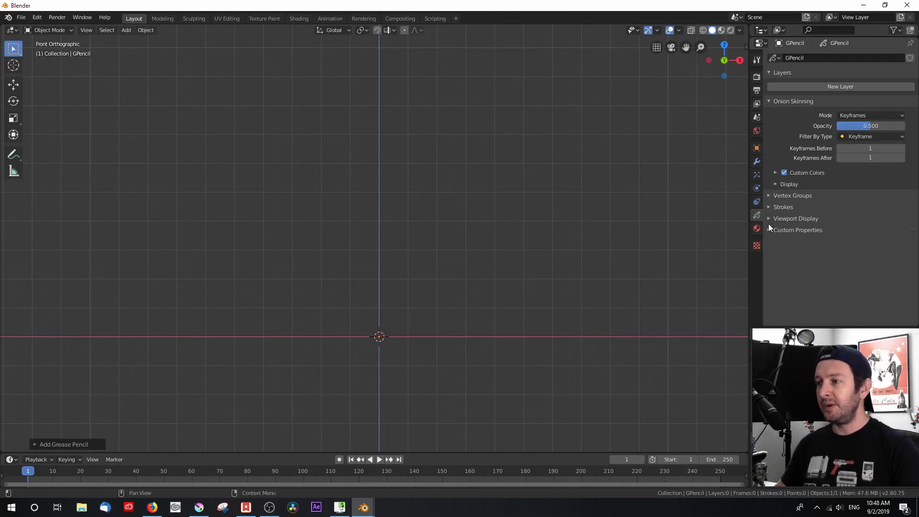
Set the Grease Pencil canvas to Offset Y 1m with 10 subdivisions.
click(768, 218)
click(774, 247)
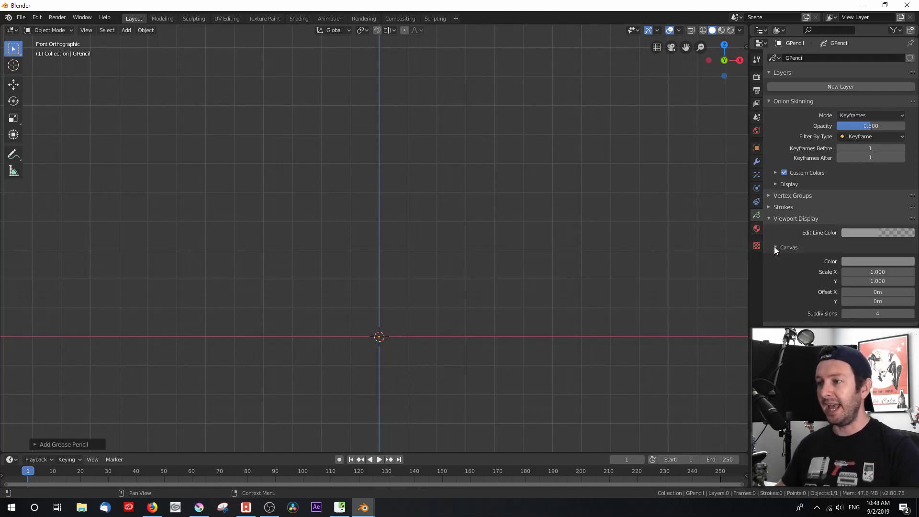
scroll(779, 287, down, 1)
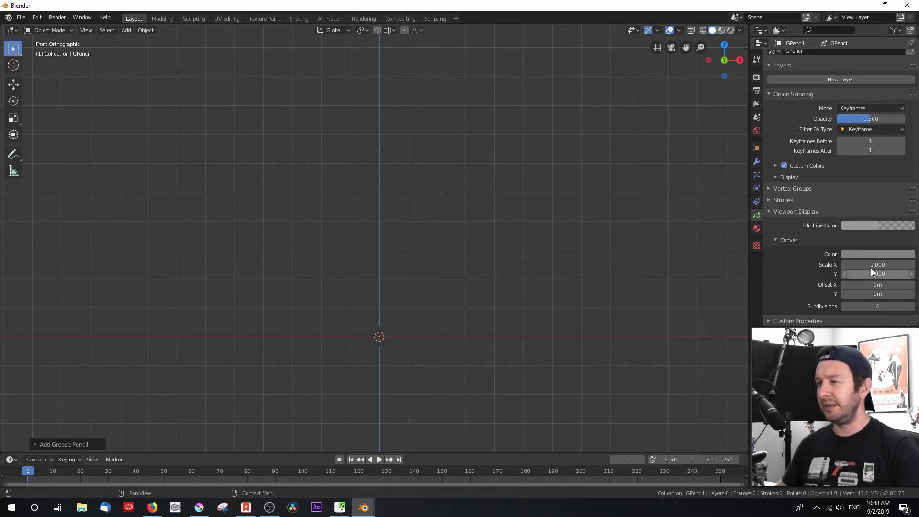
drag(867, 295, 870, 296)
click(873, 304)
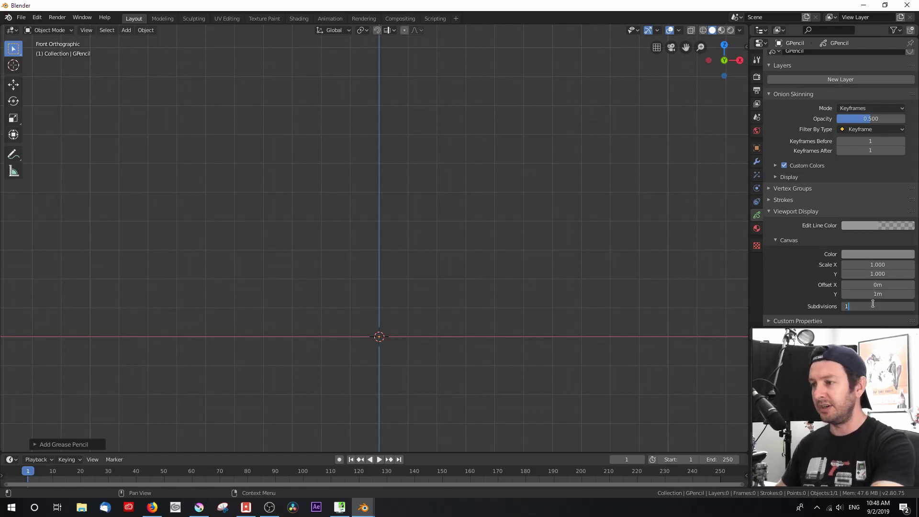
text(10)
key(Return)
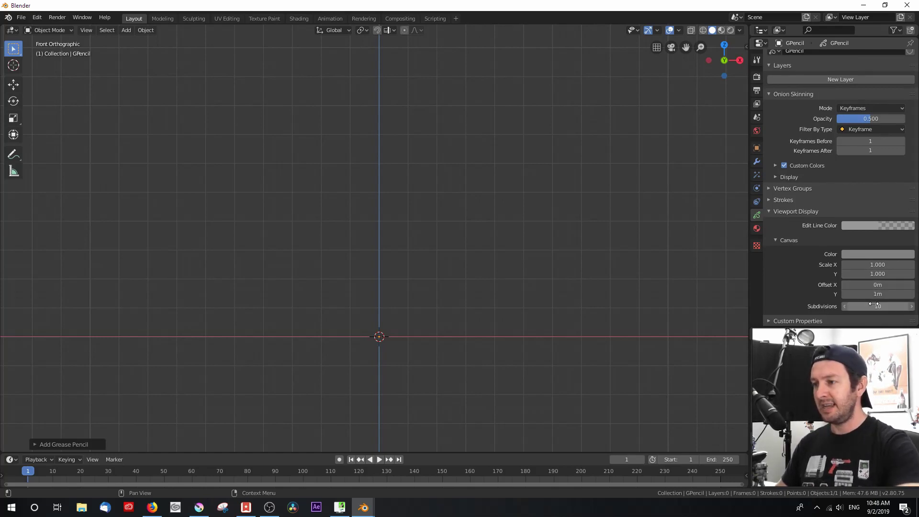
In Overlays, turn off the floor Grid and turn on the Canvas grid.
click(678, 30)
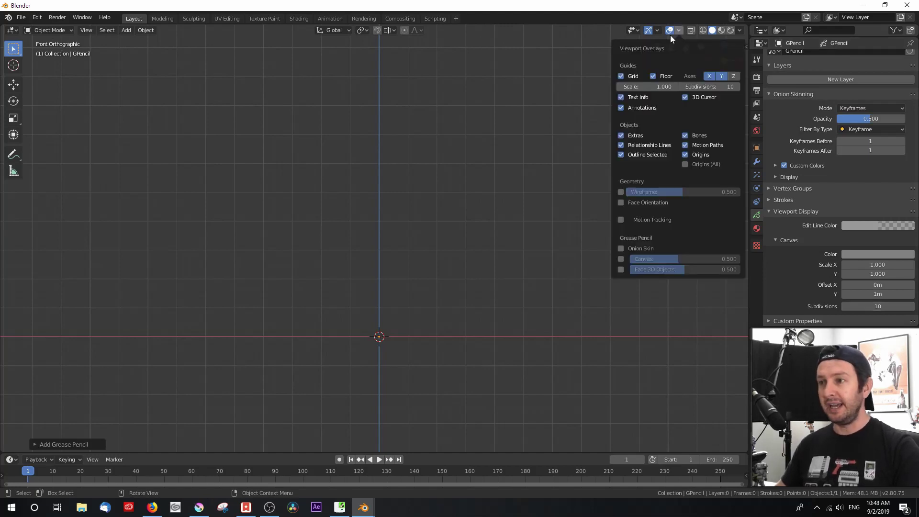
key(Escape)
click(678, 30)
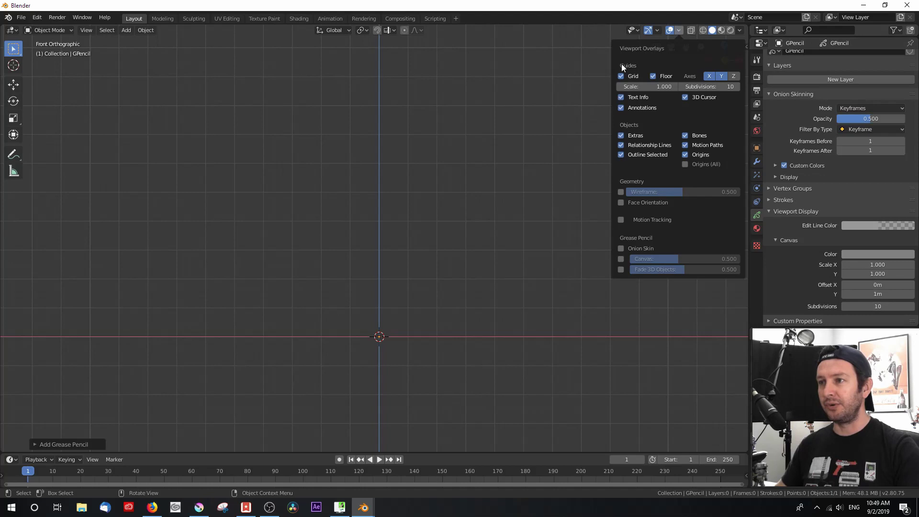
click(620, 76)
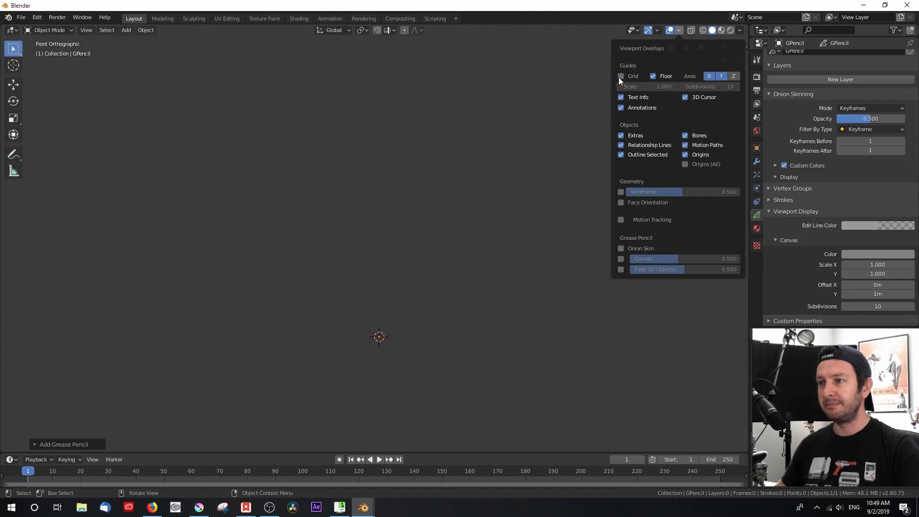
click(621, 260)
middle_drag(435, 344, 431, 292)
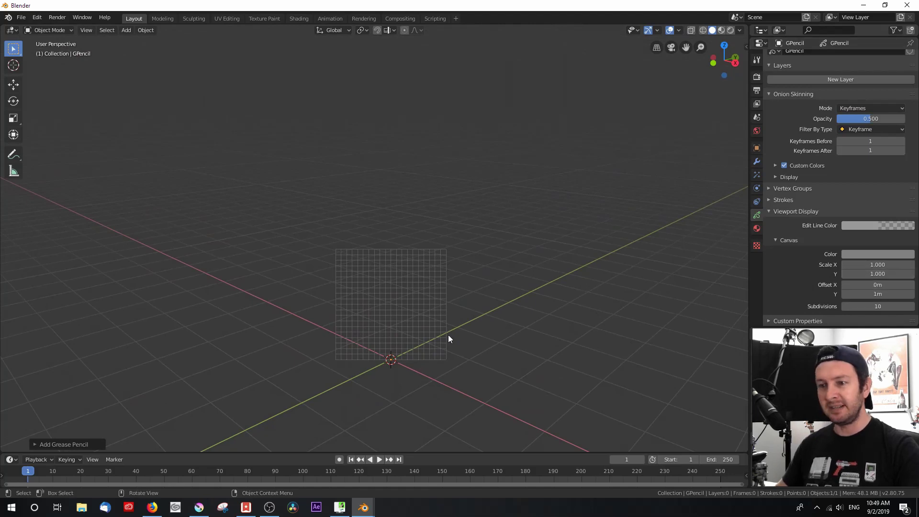
Return to front view and switch the Grease Pencil object into Draw mode.
key(KP_1)
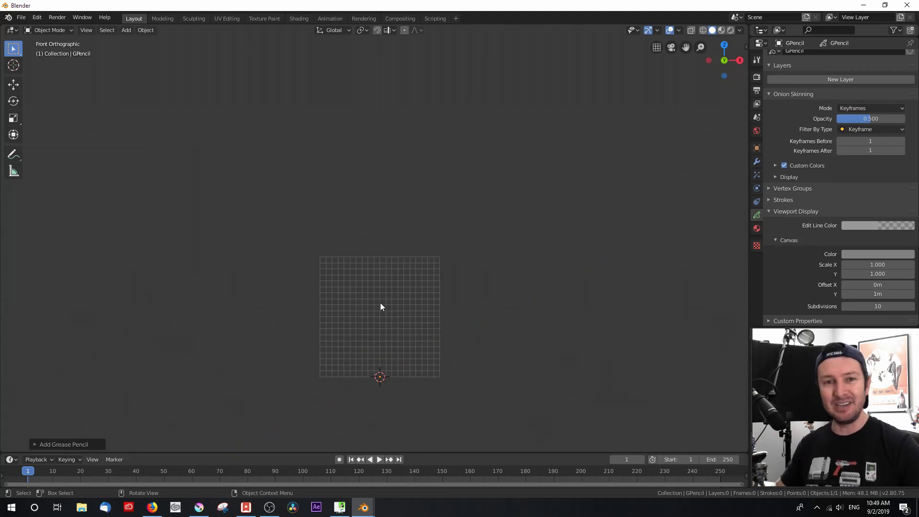
middle_drag(458, 300, 407, 317)
key(KP_1)
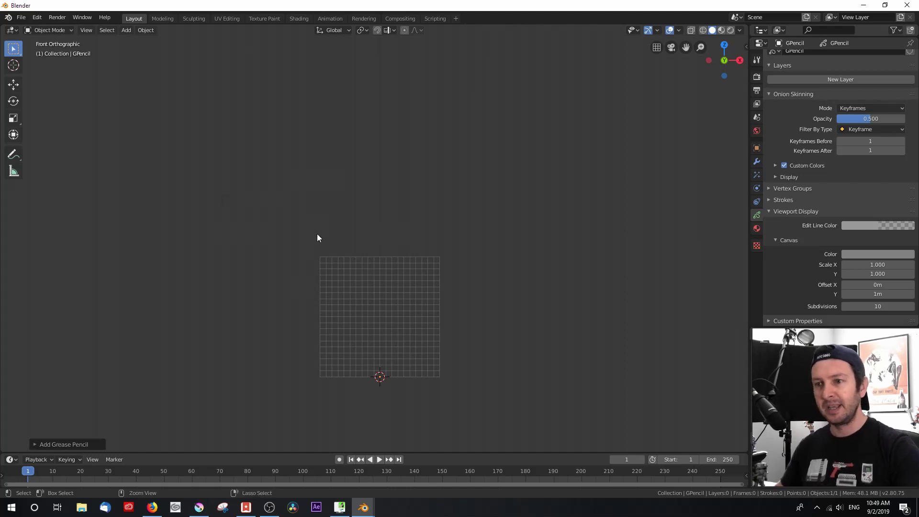
key(ctrl+Tab)
click(321, 176)
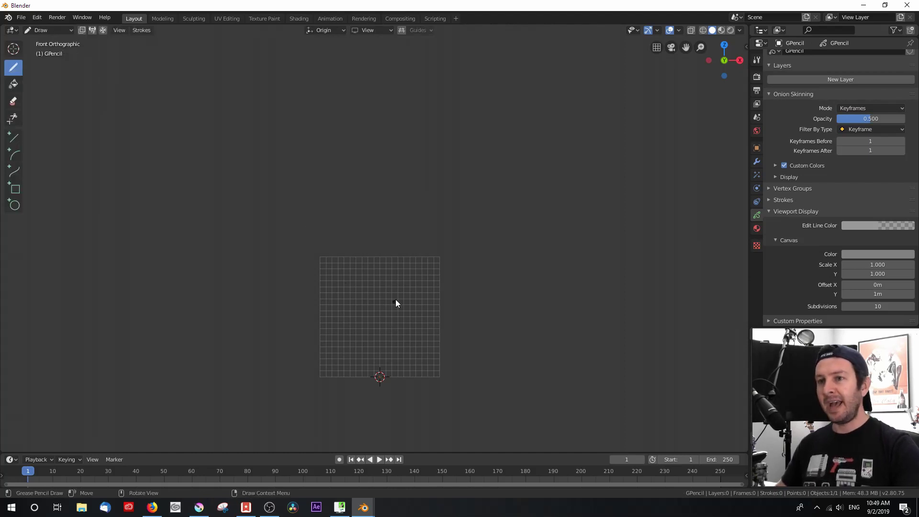
Set the drawing plane to Front (X-Z) and orbit to check it against the canvas.
click(384, 30)
click(357, 70)
mouse_move(411, 154)
middle_down()
mouse_move(525, 250)
mouse_move(468, 283)
mouse_move(460, 234)
mouse_move(502, 258)
mouse_move(561, 256)
mouse_move(474, 264)
mouse_move(485, 257)
mouse_move(490, 296)
middle_up()
scroll(487, 248, up, 6)
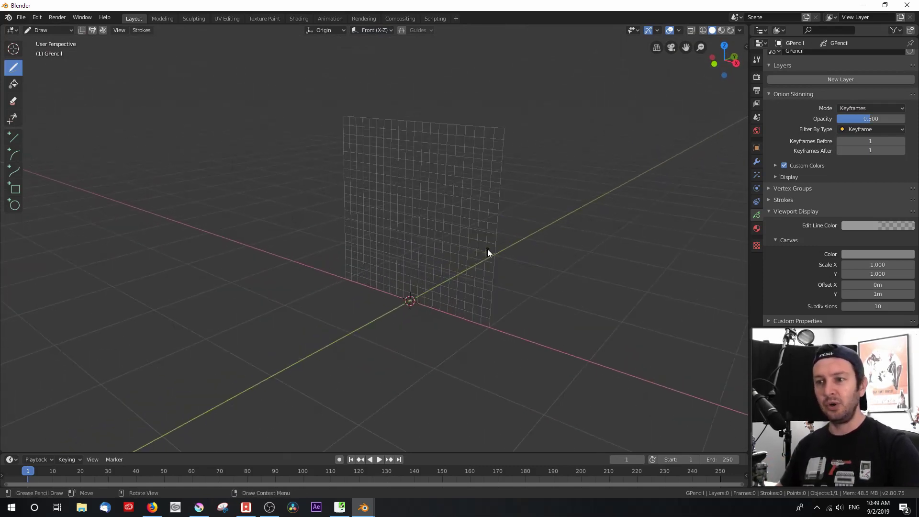
mouse_move(456, 229)
middle_down()
mouse_move(450, 217)
mouse_move(421, 254)
mouse_move(465, 234)
mouse_move(438, 245)
middle_up()
scroll(438, 245, up, 1)
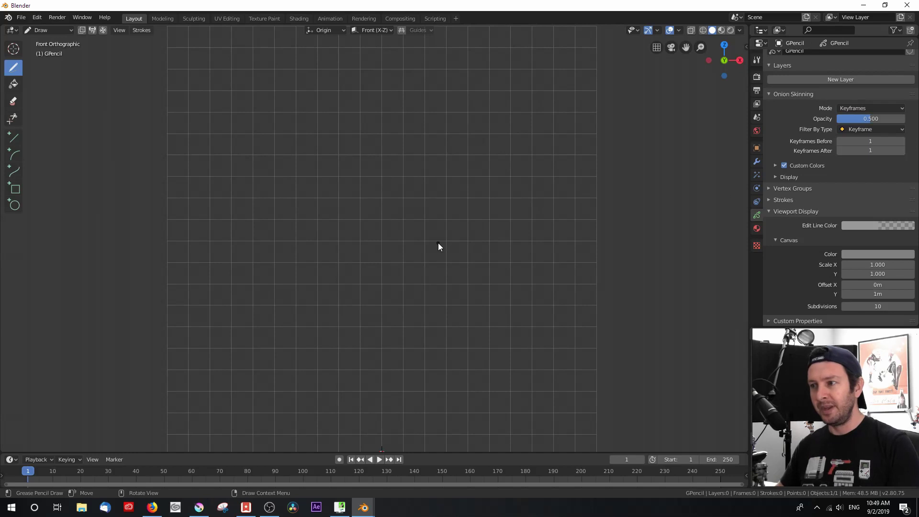
Draw a wavy black test stroke across the canvas grid, creating the GP_Layer layer.
click(757, 228)
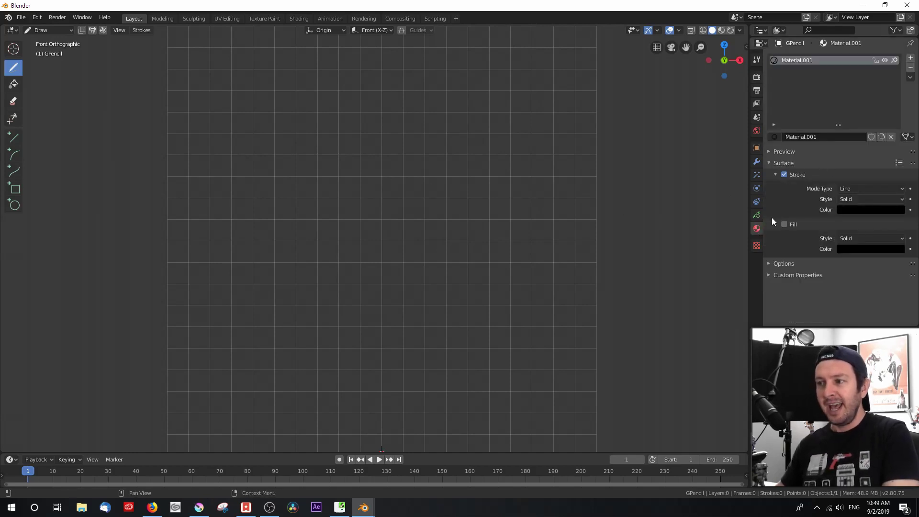
click(756, 215)
mouse_move(235, 109)
mouse_down()
mouse_move(256, 135)
mouse_move(478, 228)
mouse_up()
scroll(560, 286, down, 1)
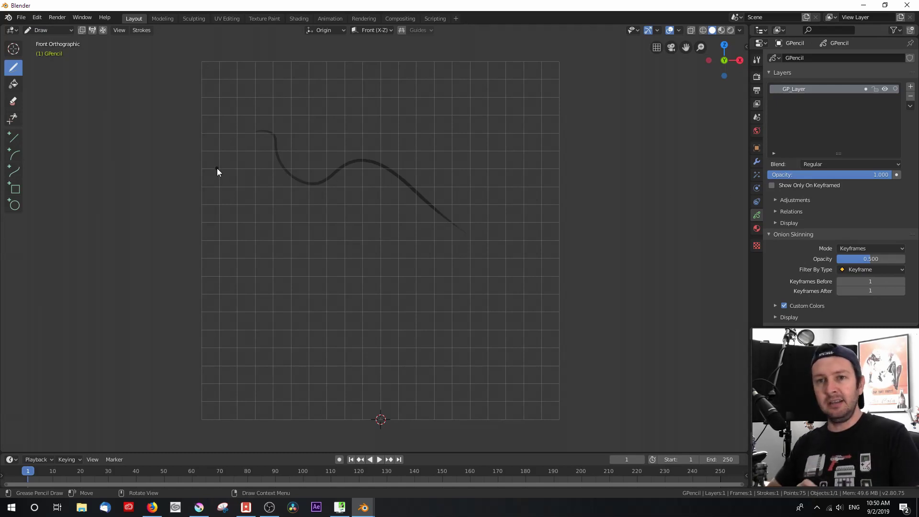
Inspect the active brush's Options, Curves and Display panels in the Tool tab.
click(757, 60)
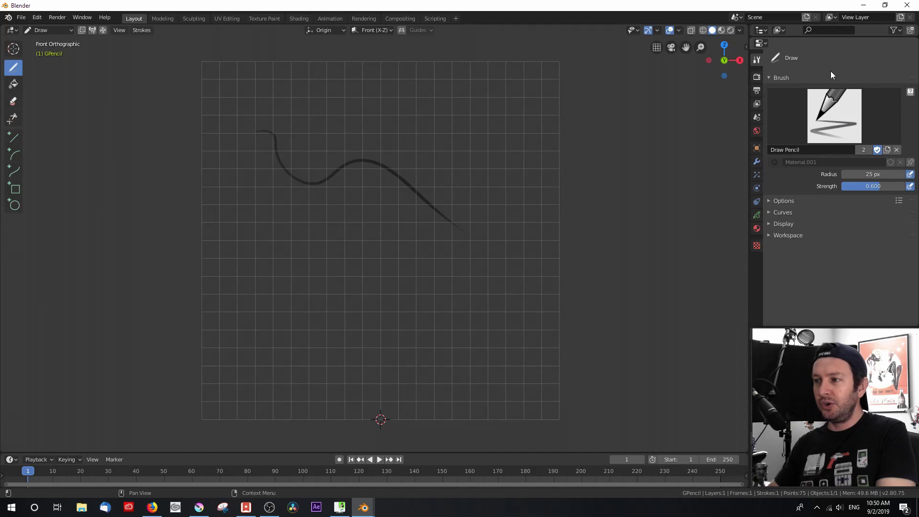
click(769, 201)
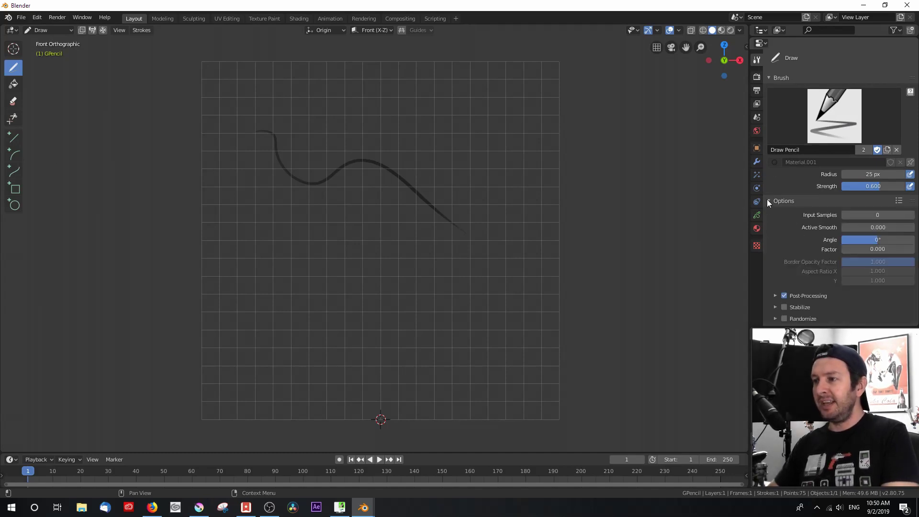
click(768, 200)
click(767, 213)
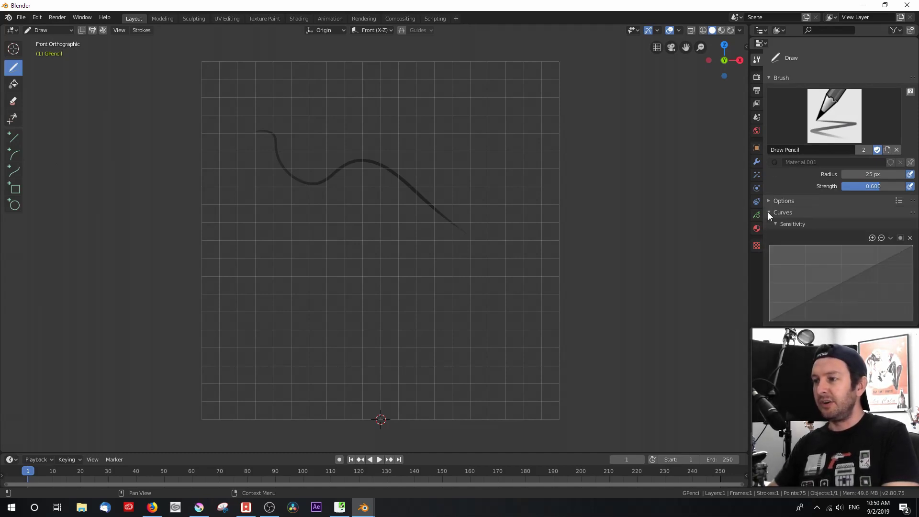
click(768, 211)
click(768, 224)
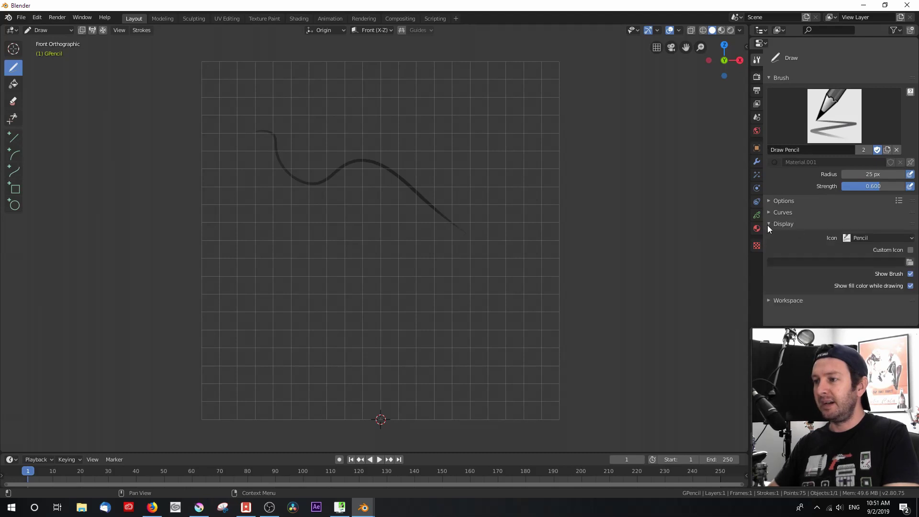
click(768, 223)
Enable View > Tool Settings and show the Grease Pencil material settings.
click(134, 32)
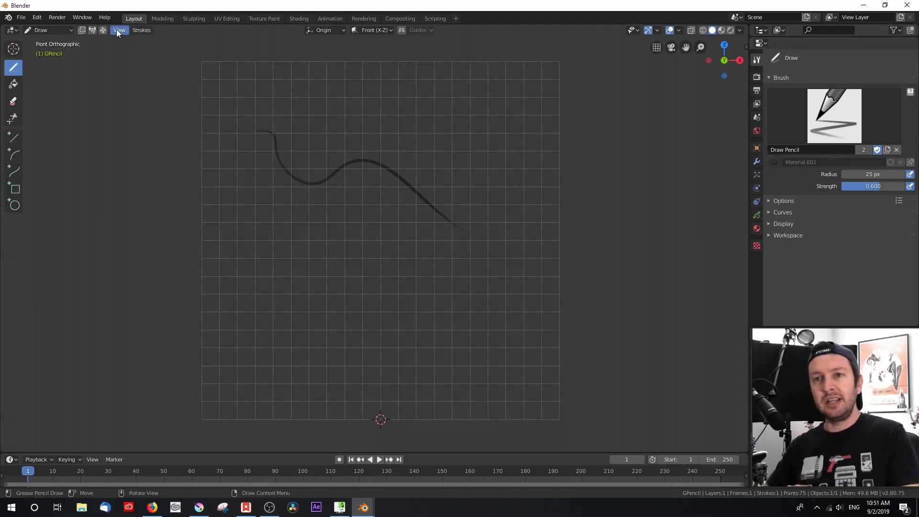
click(117, 29)
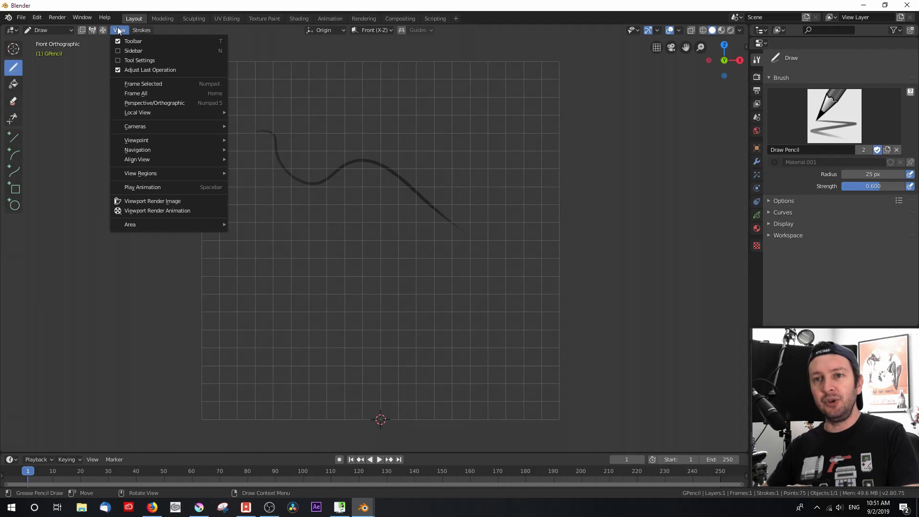
click(117, 60)
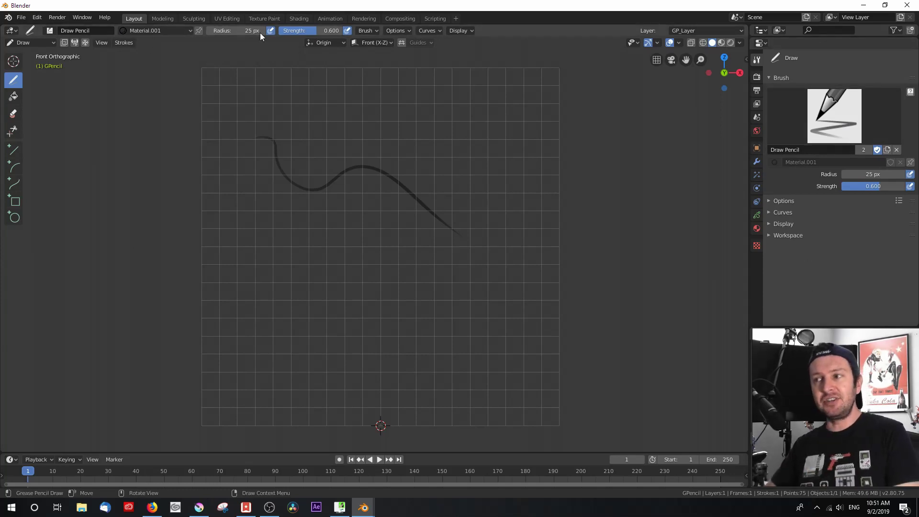
click(756, 228)
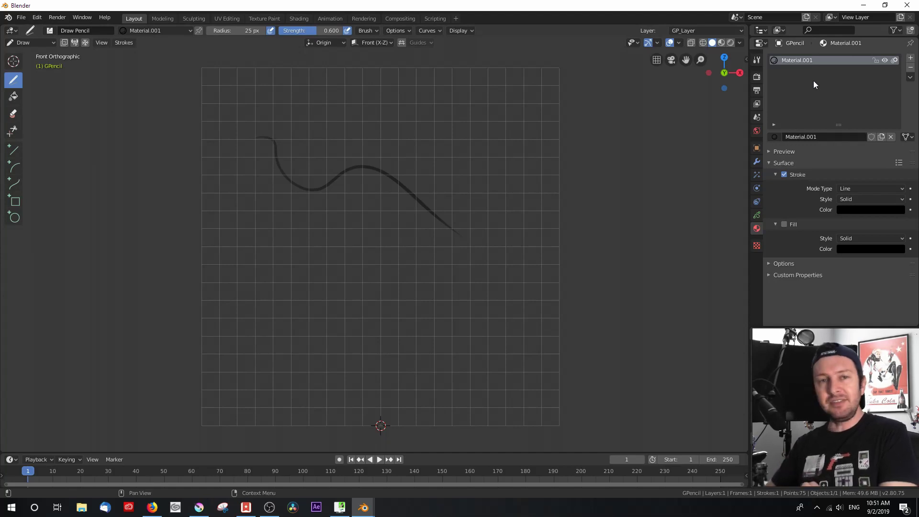
Add a second material slot with a new material named NonReproBlue.
click(910, 58)
click(793, 137)
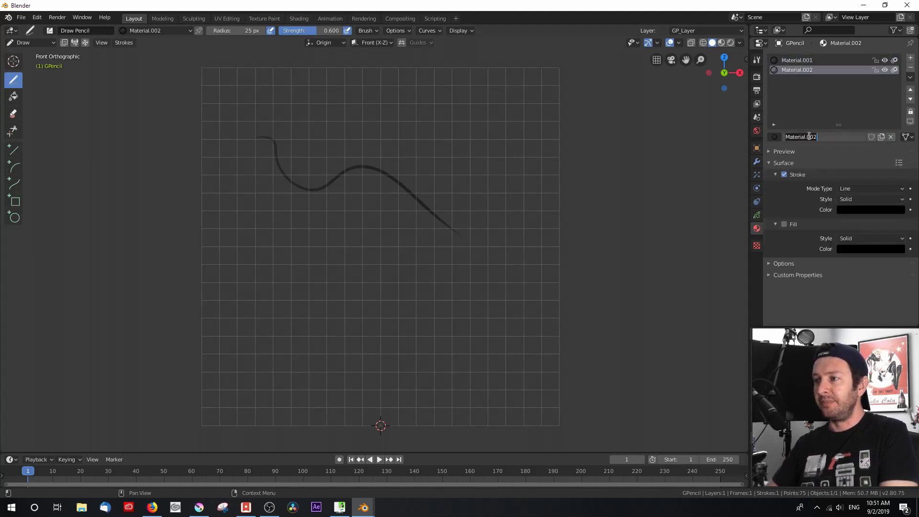
text(N)
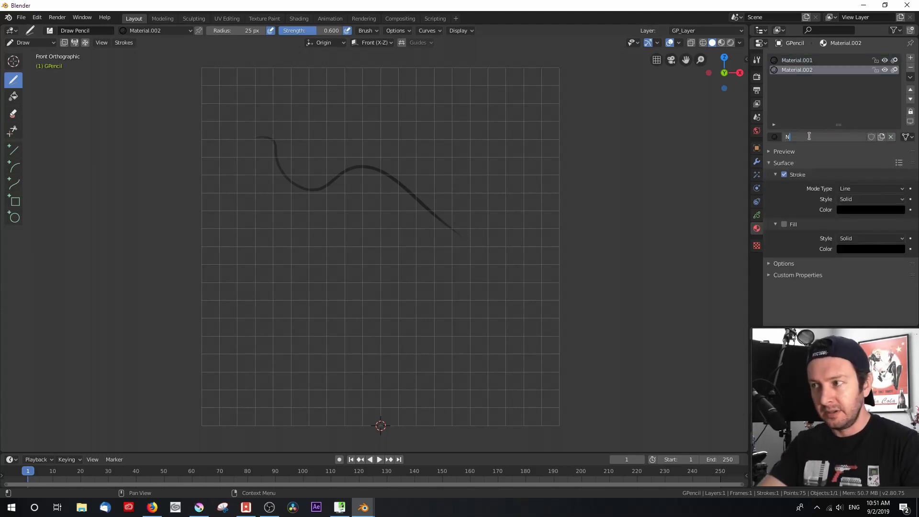
text(onRepro)
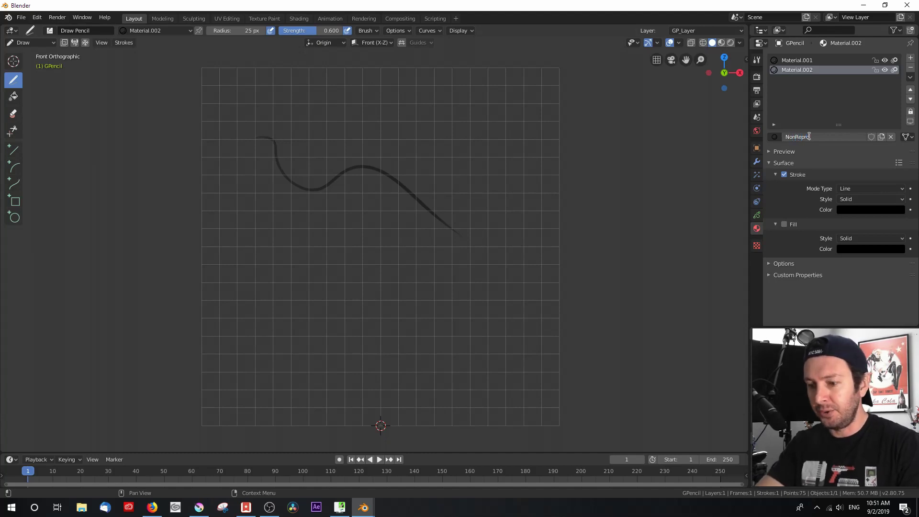
text(Blue)
key(Return)
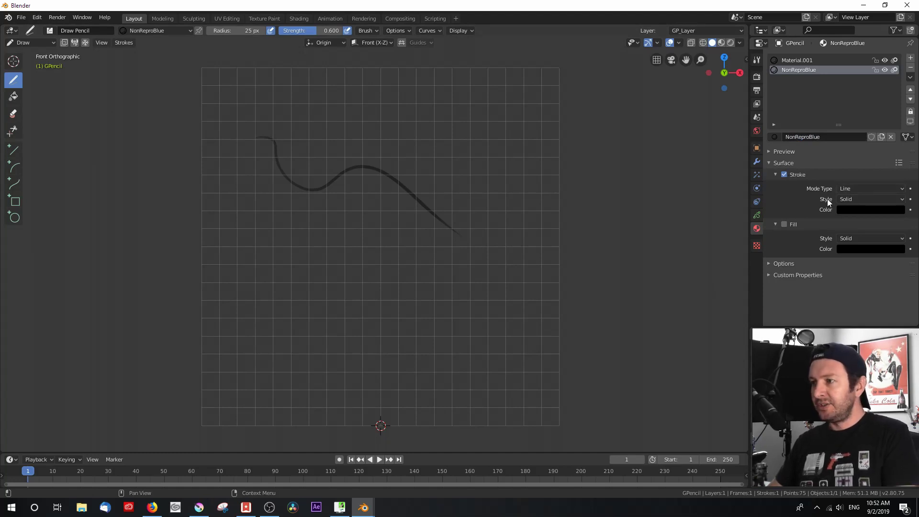
Keep the stroke Line and Solid and set its colour to hex A4DDED.
click(848, 188)
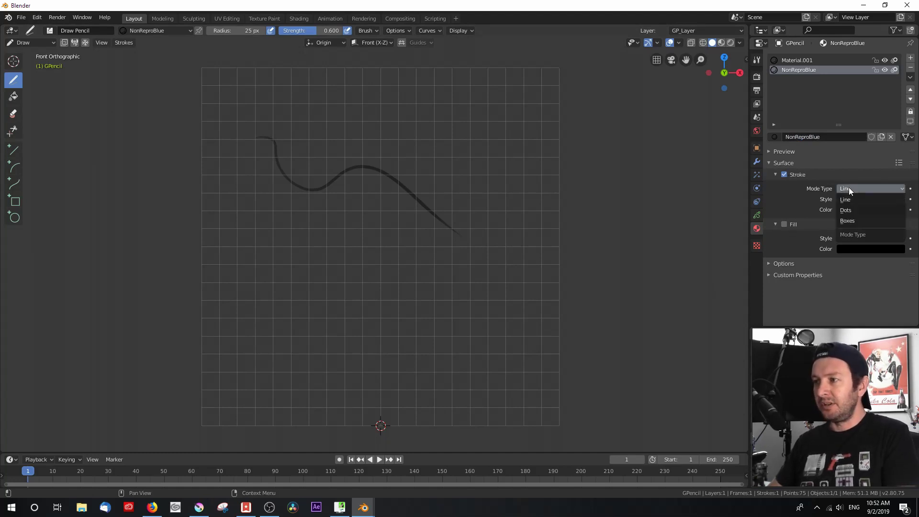
click(848, 199)
click(847, 199)
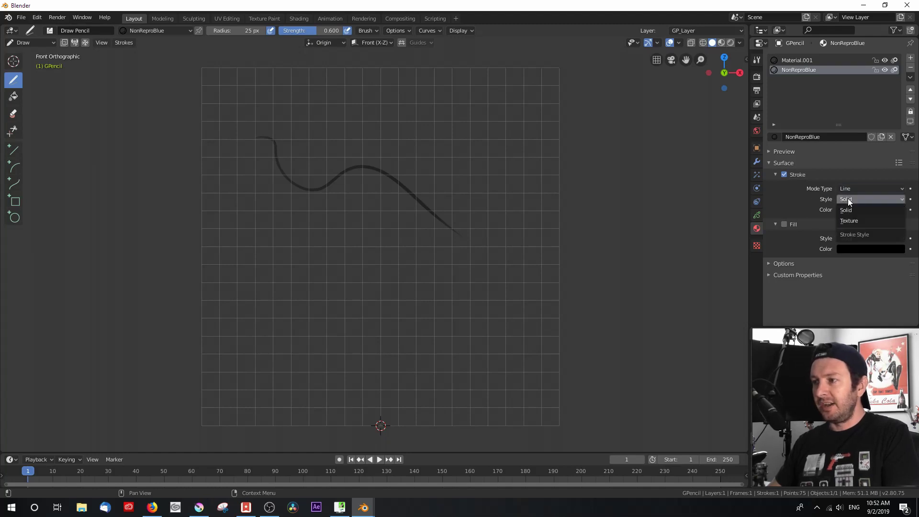
click(856, 210)
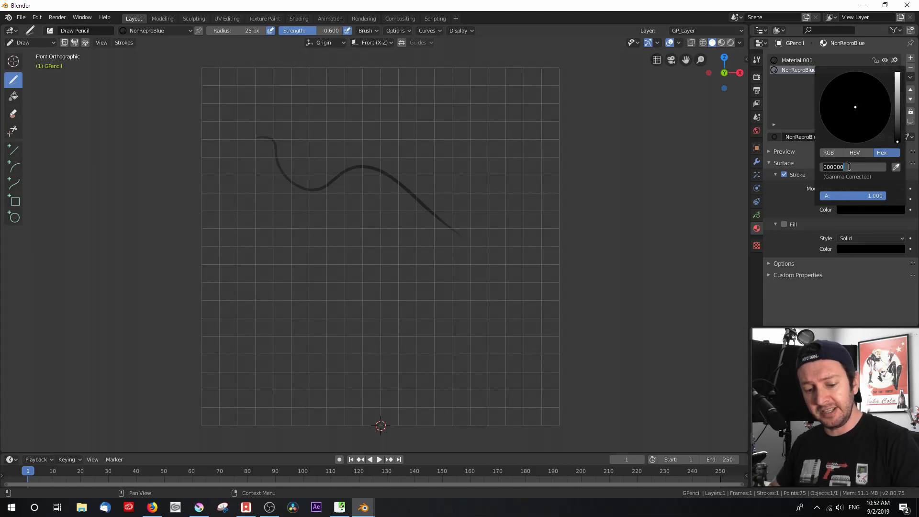
text(A4DDED)
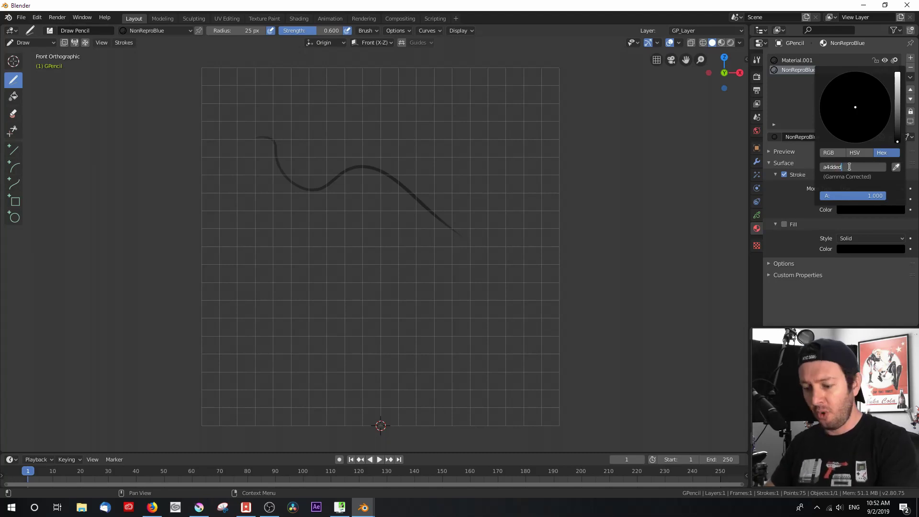
key(Return)
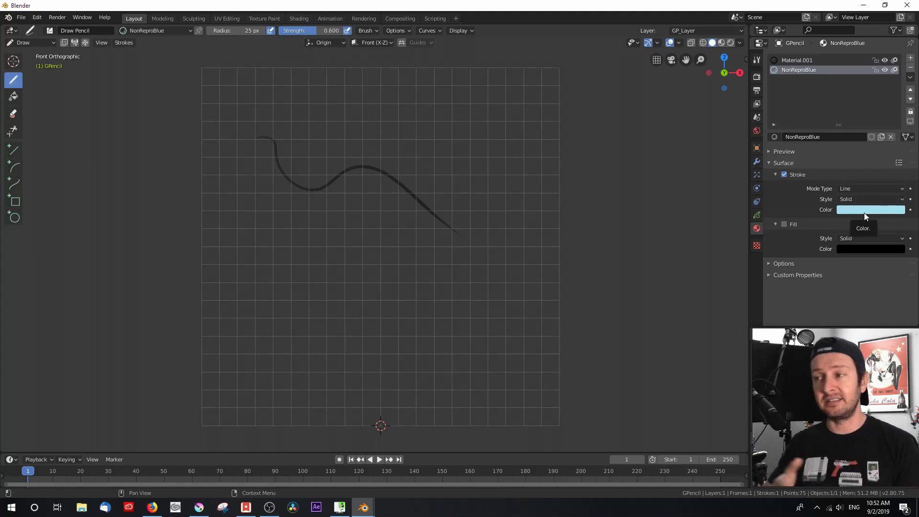
Draw seven looping, zigzag and diagonal light-blue strokes over the canvas.
drag(448, 160, 450, 204)
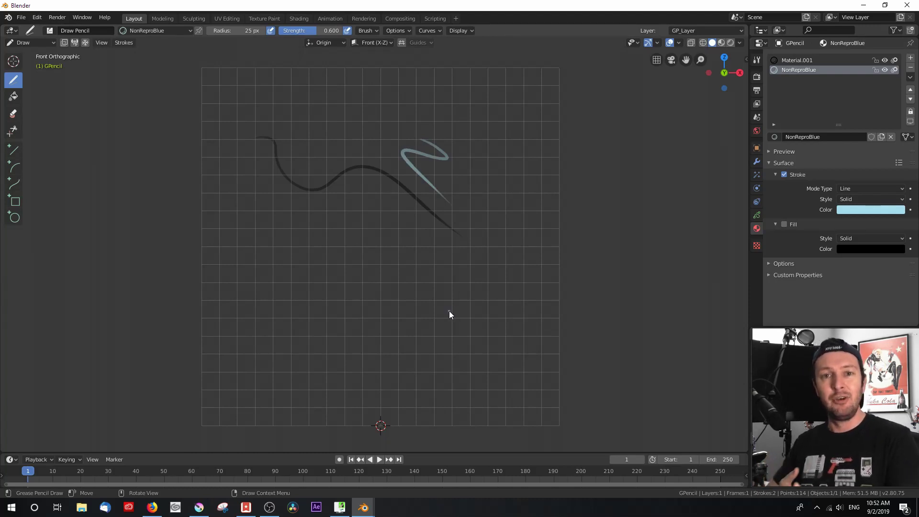
mouse_move(314, 115)
mouse_down()
mouse_move(312, 159)
mouse_move(453, 273)
mouse_up()
drag(273, 181, 381, 281)
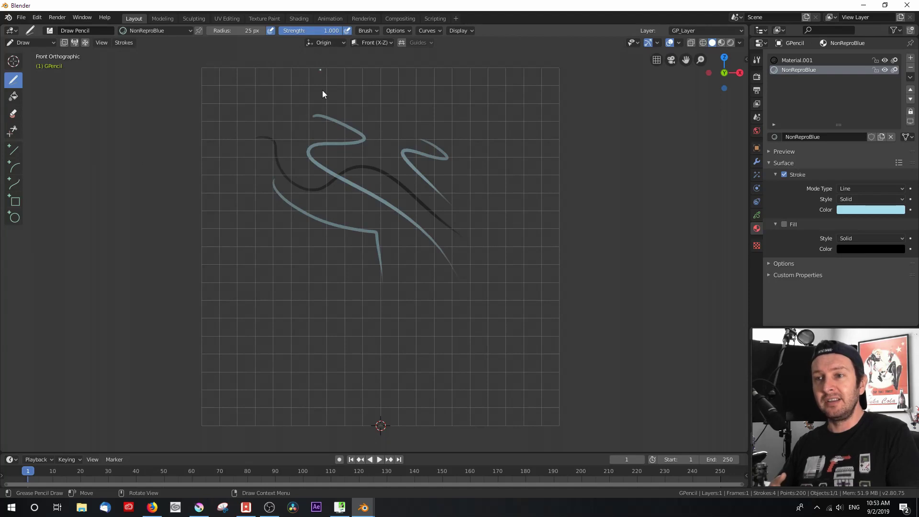
drag(261, 97, 334, 200)
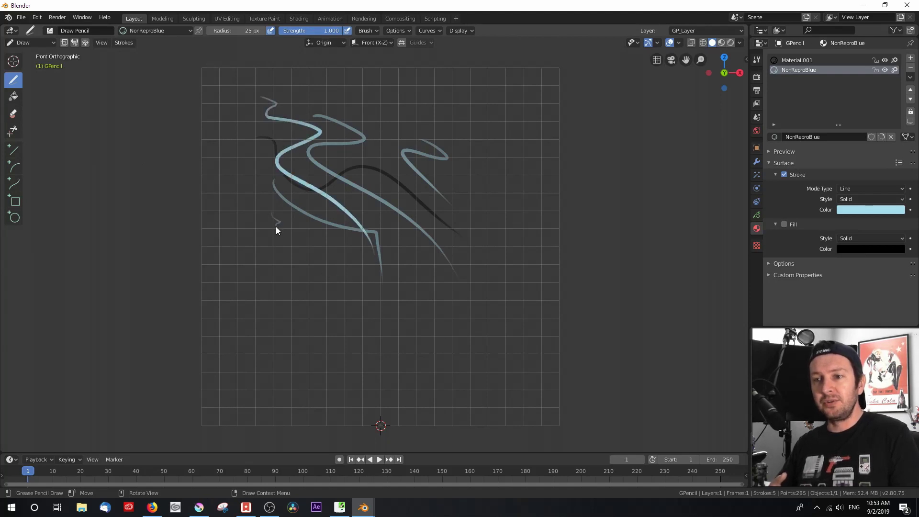
drag(249, 210, 324, 300)
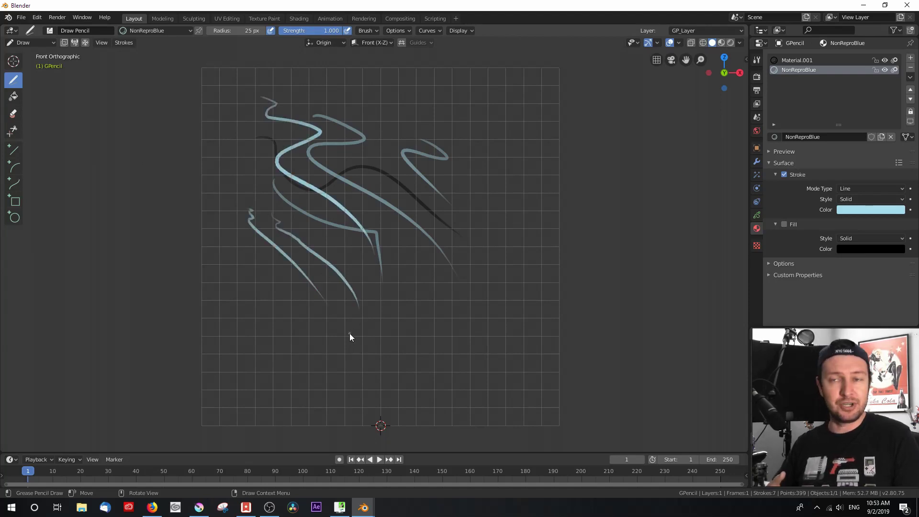
drag(359, 115, 522, 261)
drag(241, 163, 407, 292)
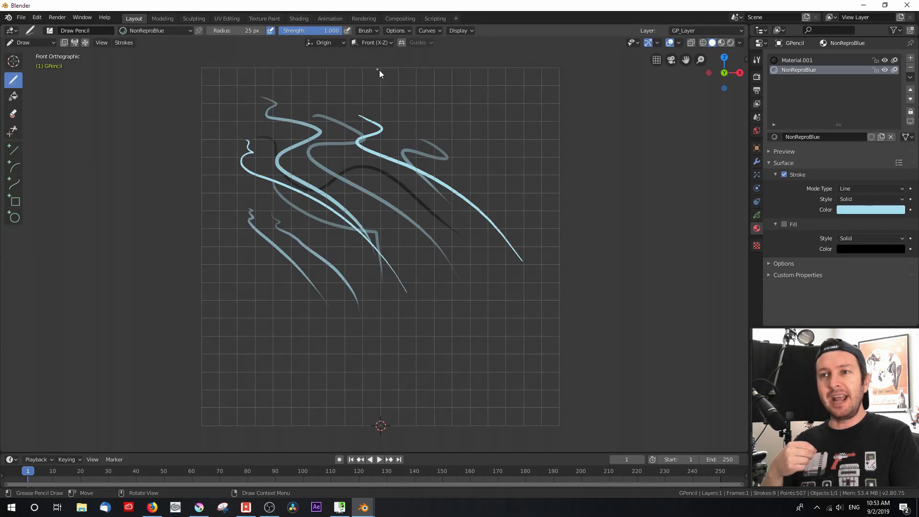
Open the Draw Pencil brush settings and make a single-user copy, Draw Pencil.001.
click(49, 30)
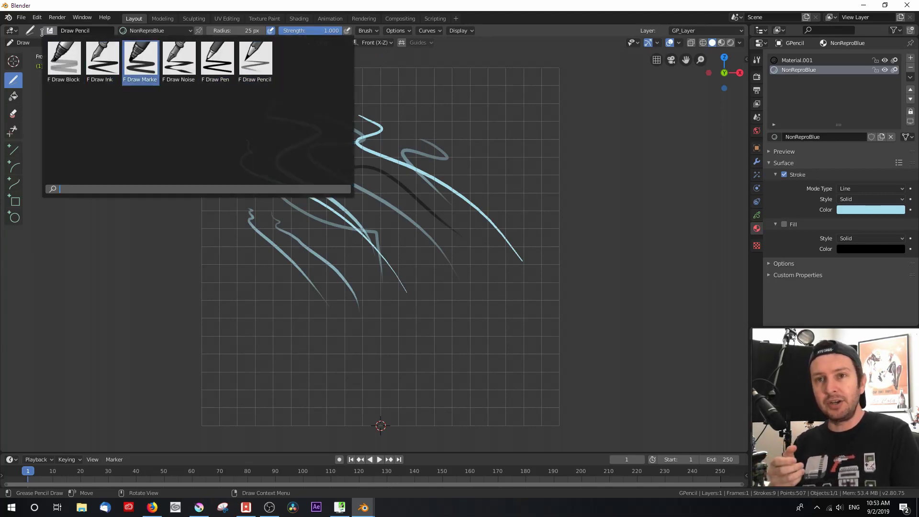
click(756, 60)
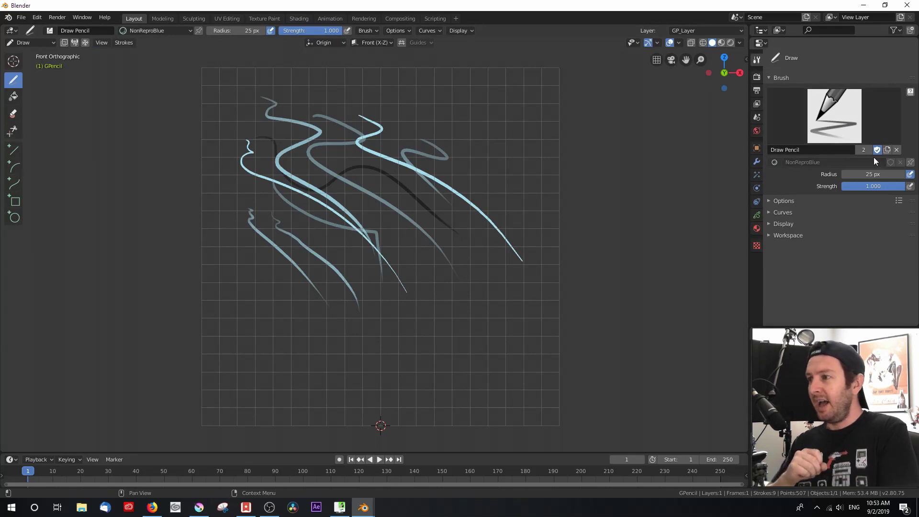
click(863, 150)
click(797, 151)
Name the copied brush 'Non Repro Blue', draw a test stroke, and pin NonReproBlue to it.
text(Non Rep)
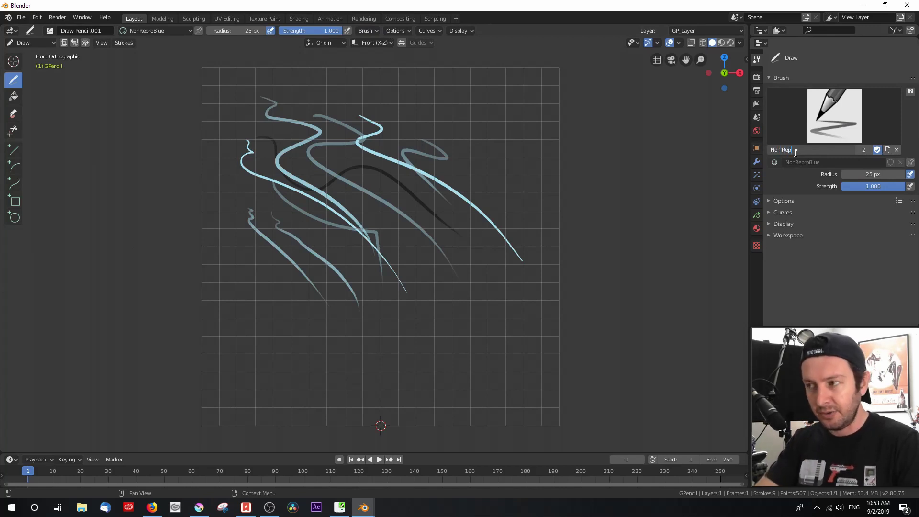
text(ro Blue)
key(Return)
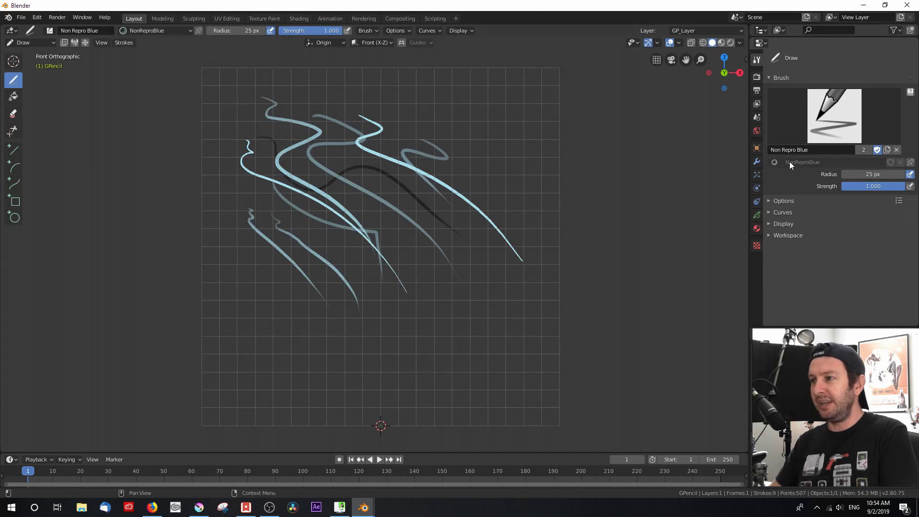
drag(439, 87, 505, 171)
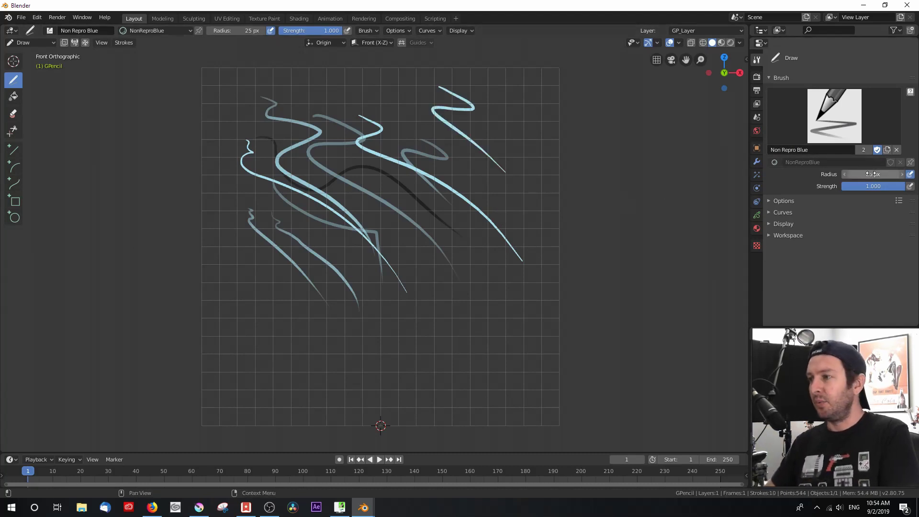
click(910, 163)
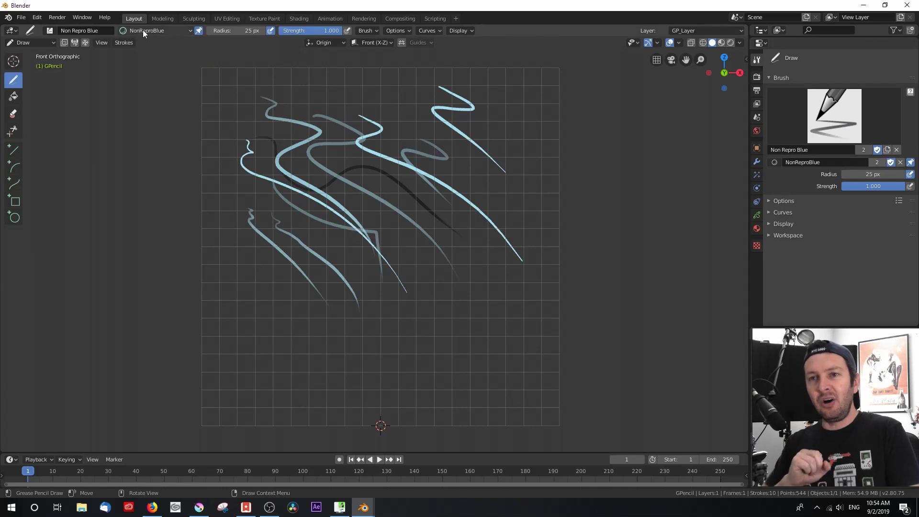
click(49, 30)
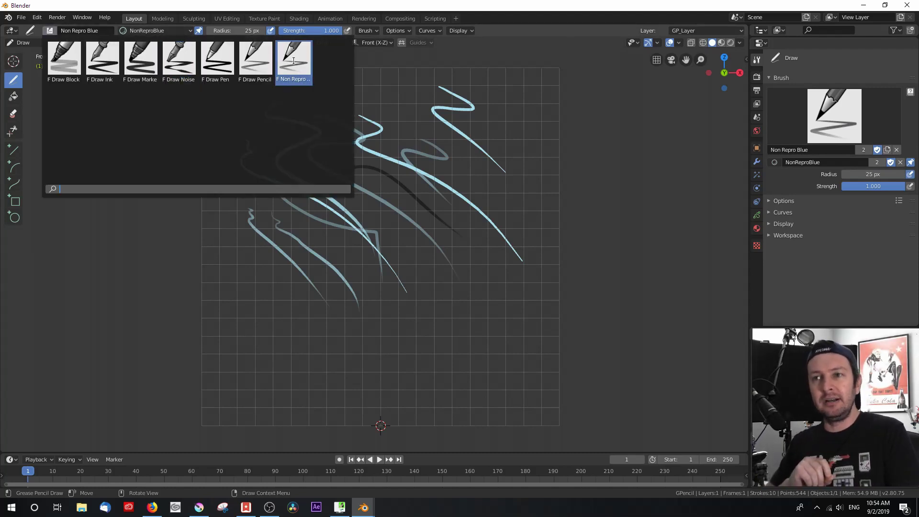
Draw four black strokes using the Draw Pencil brush with Material.001.
click(244, 62)
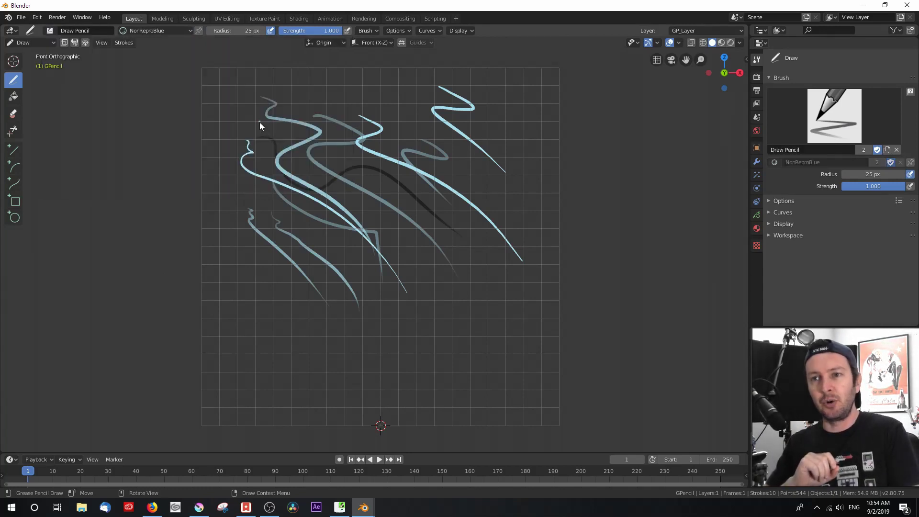
click(182, 31)
click(160, 49)
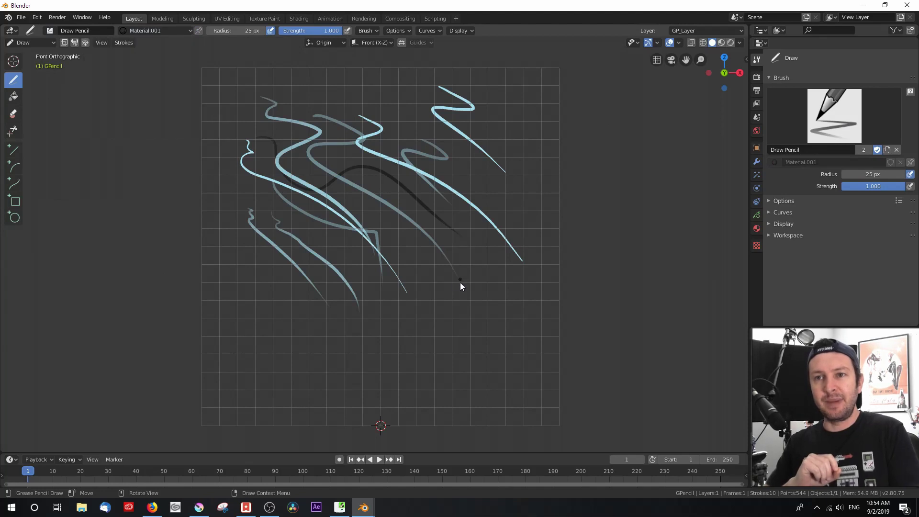
drag(225, 91, 368, 227)
drag(245, 185, 350, 306)
drag(206, 233, 303, 318)
mouse_move(378, 184)
mouse_down()
mouse_move(448, 224)
mouse_move(370, 289)
mouse_up()
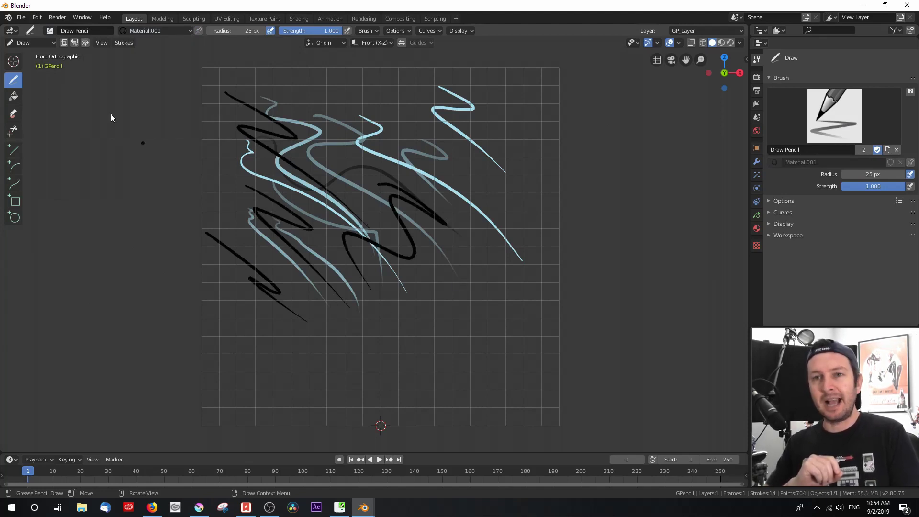
Switch to the Non Repro Blue brush and draw two light-blue zigzag strokes.
click(49, 32)
click(294, 63)
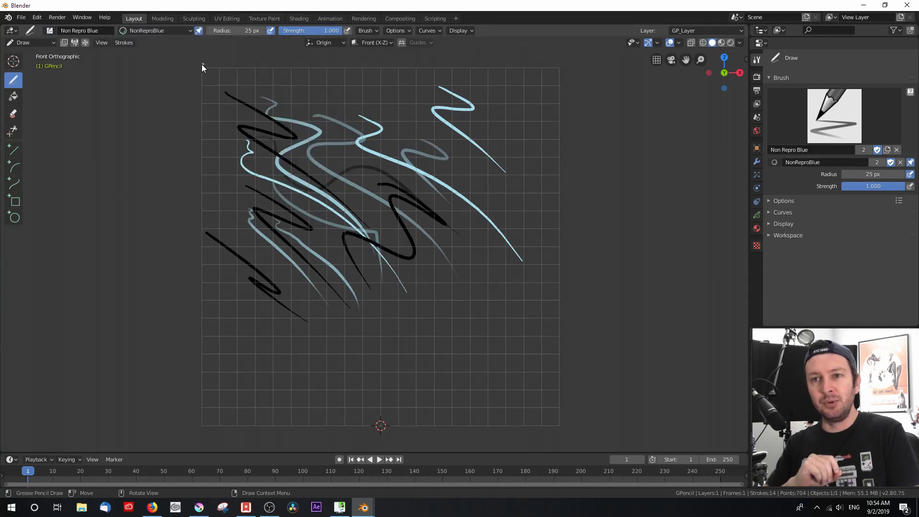
mouse_move(321, 81)
mouse_down()
mouse_move(355, 101)
mouse_move(433, 227)
mouse_up()
mouse_move(236, 155)
mouse_down()
mouse_move(276, 192)
mouse_move(324, 266)
mouse_up()
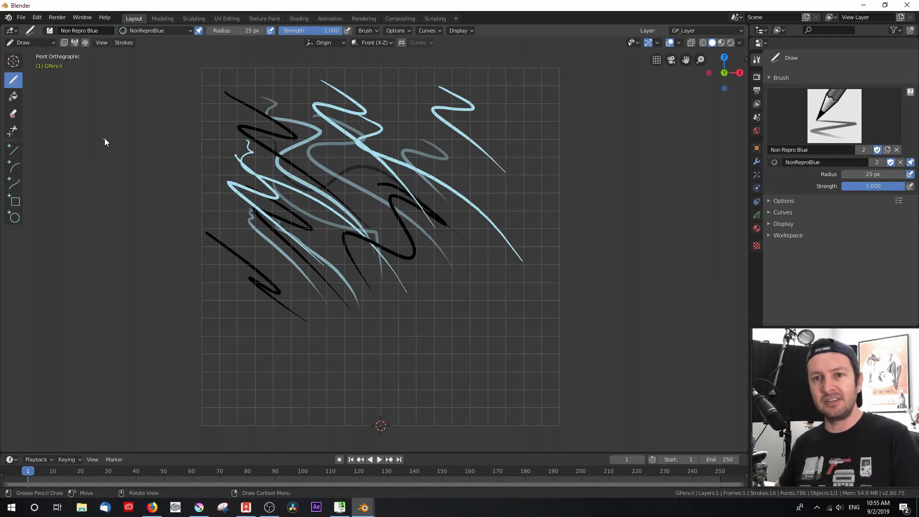
Erase every existing stroke on the canvas with the Eraser Stroke tool.
click(13, 113)
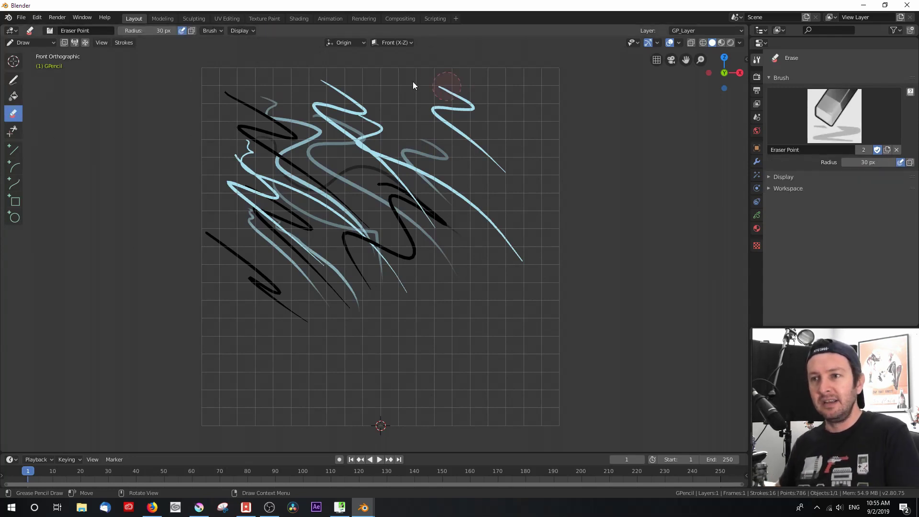
click(51, 31)
click(179, 58)
mouse_move(481, 105)
mouse_down()
mouse_move(363, 107)
mouse_move(257, 127)
mouse_move(246, 237)
mouse_move(406, 236)
mouse_move(420, 160)
mouse_up()
Return to the Non Repro Blue draw brush, undo the stray dot, and draw one long light-blue S-curve.
click(13, 80)
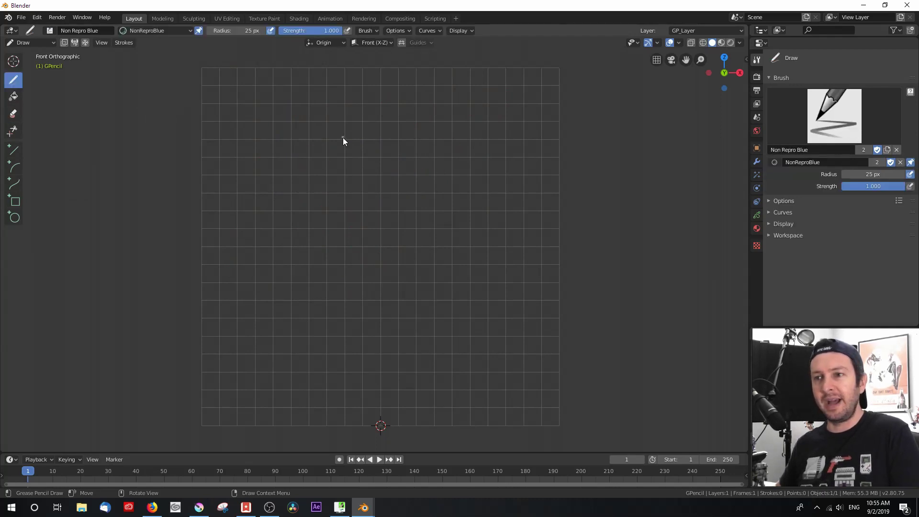
click(396, 211)
scroll(395, 211, up, 3)
key(ctrl+z)
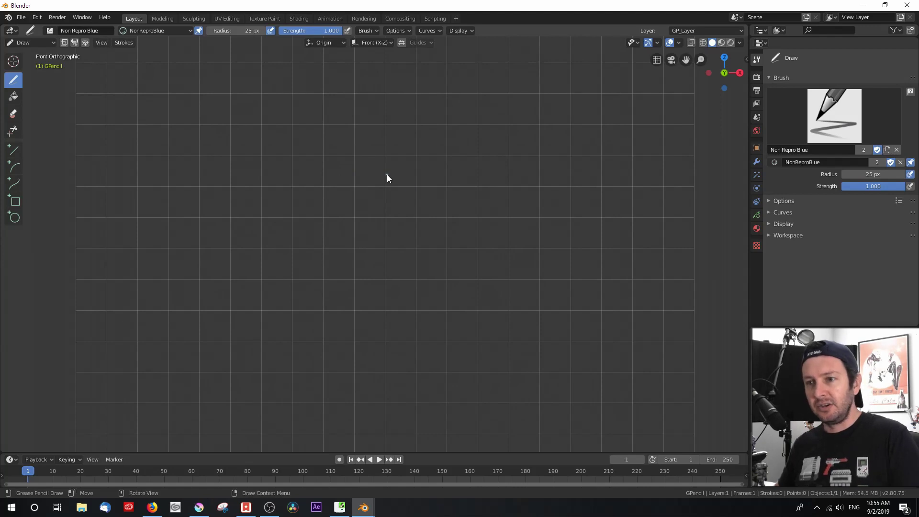
mouse_move(211, 98)
mouse_down()
mouse_move(240, 131)
mouse_move(497, 301)
mouse_up()
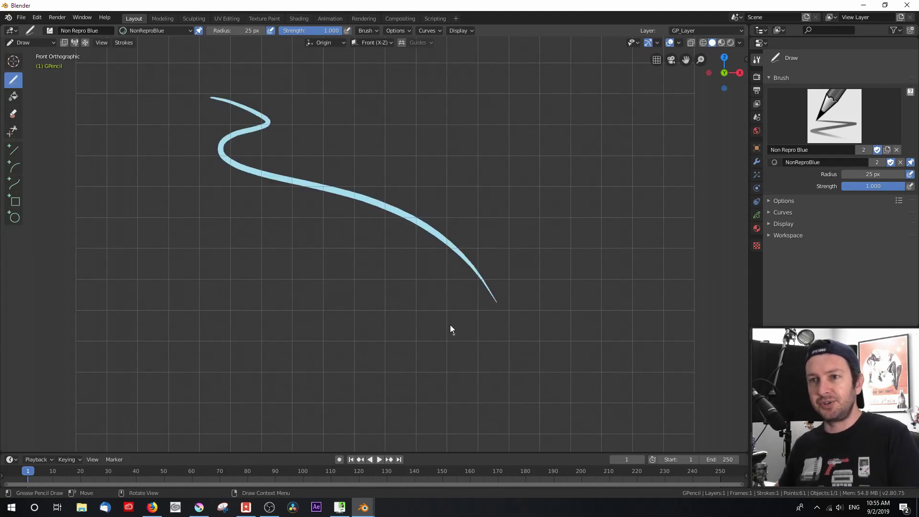
Make NonReproBlue the active stroke material and enable brush Randomize with jitter 0.1.
click(756, 229)
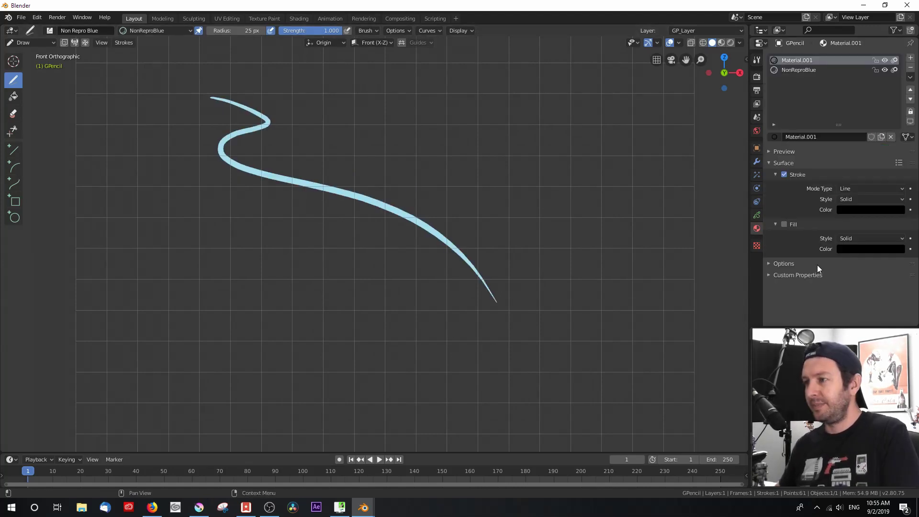
click(805, 70)
click(409, 30)
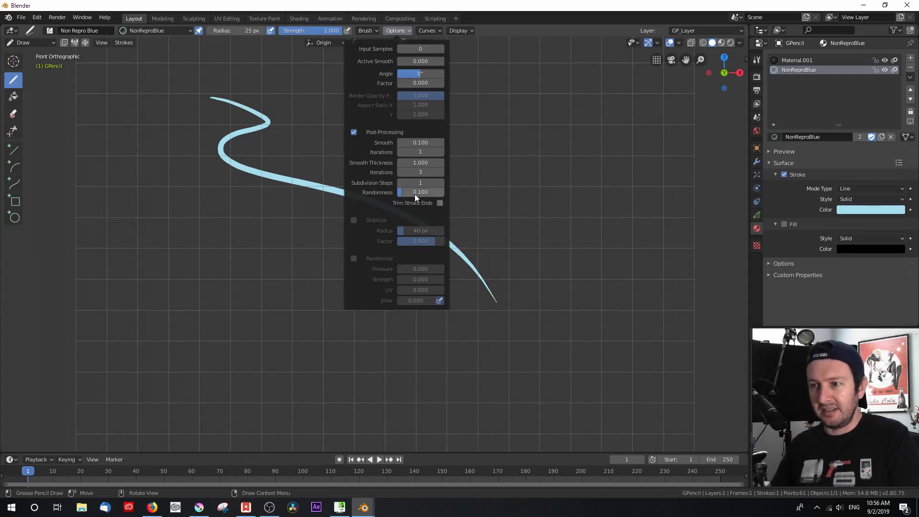
click(353, 259)
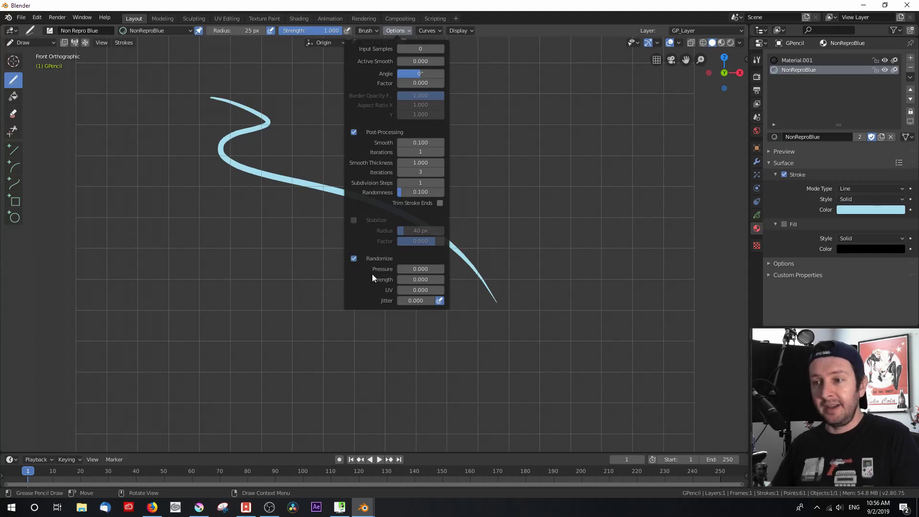
click(420, 303)
text(0.1)
key(Return)
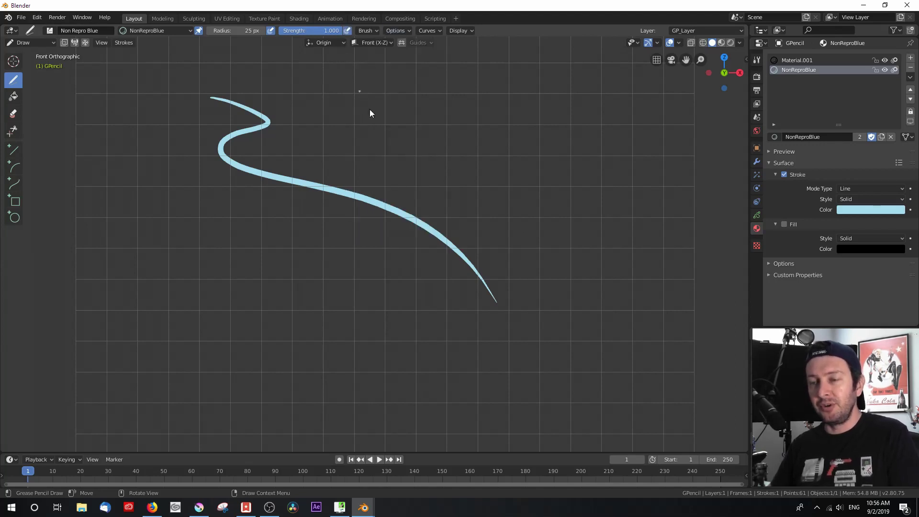
Draw two jagged light-blue test strokes with the jittery brush.
mouse_move(382, 145)
mouse_down()
mouse_move(490, 188)
mouse_move(522, 307)
mouse_move(367, 309)
mouse_move(329, 326)
mouse_up()
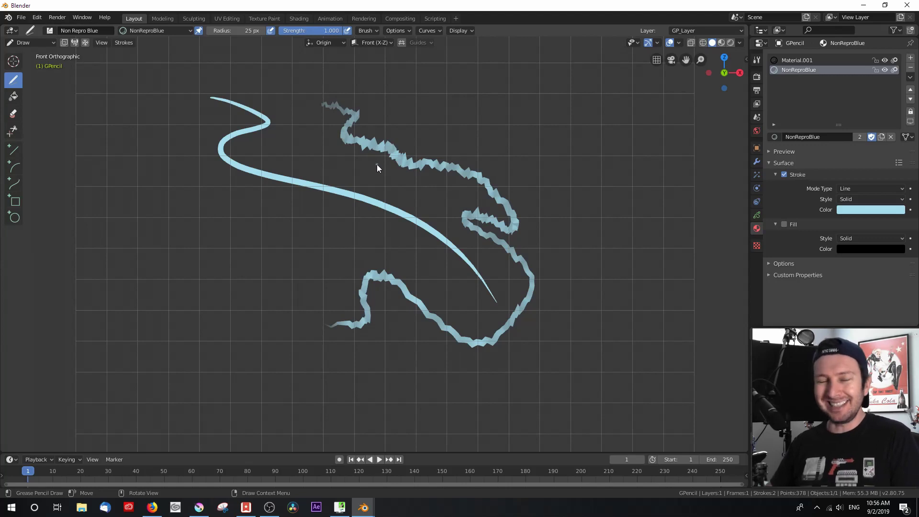
click(409, 32)
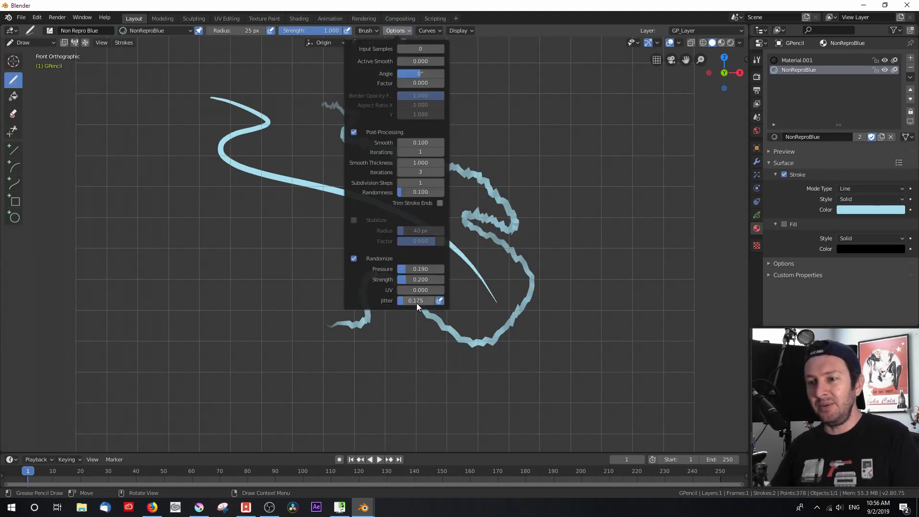
mouse_move(212, 197)
mouse_down()
mouse_move(245, 226)
mouse_move(342, 277)
mouse_up()
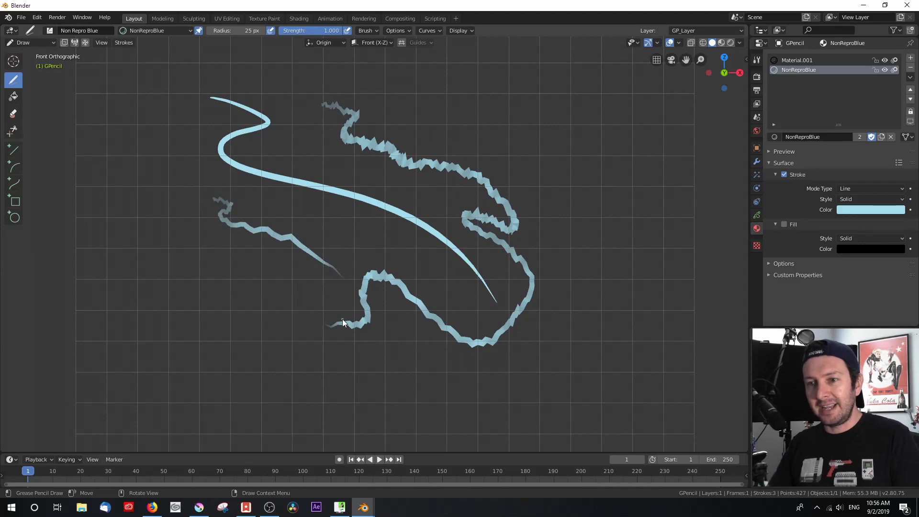
Add control points to the brush's Strength and Jitter curves and sketch test strokes lower left.
click(409, 31)
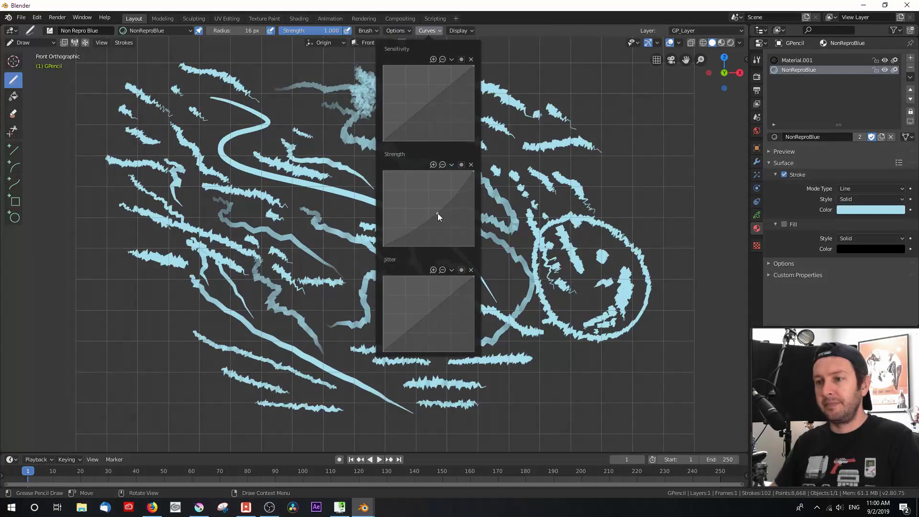
click(437, 214)
click(439, 327)
drag(148, 314, 184, 364)
drag(141, 350, 186, 381)
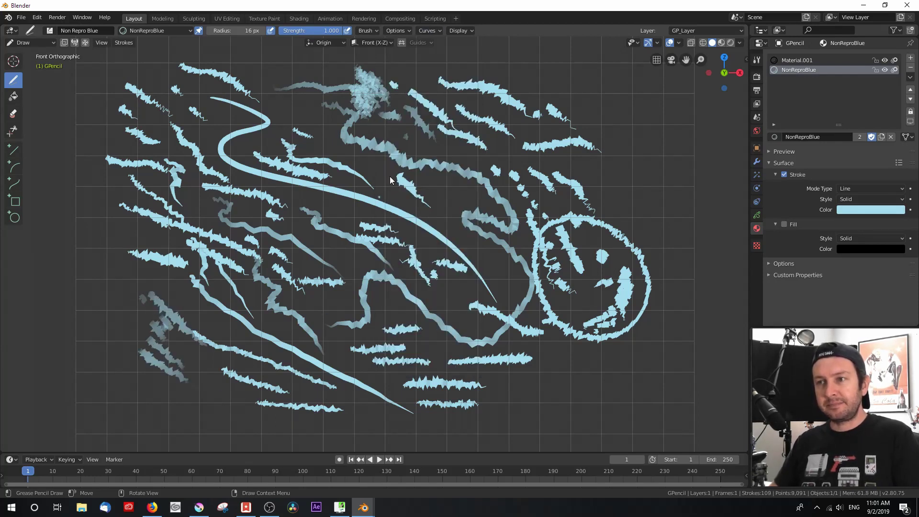
Reposition and fine-tune the Jitter curve's control point.
click(437, 31)
drag(441, 330, 448, 333)
drag(538, 382, 550, 394)
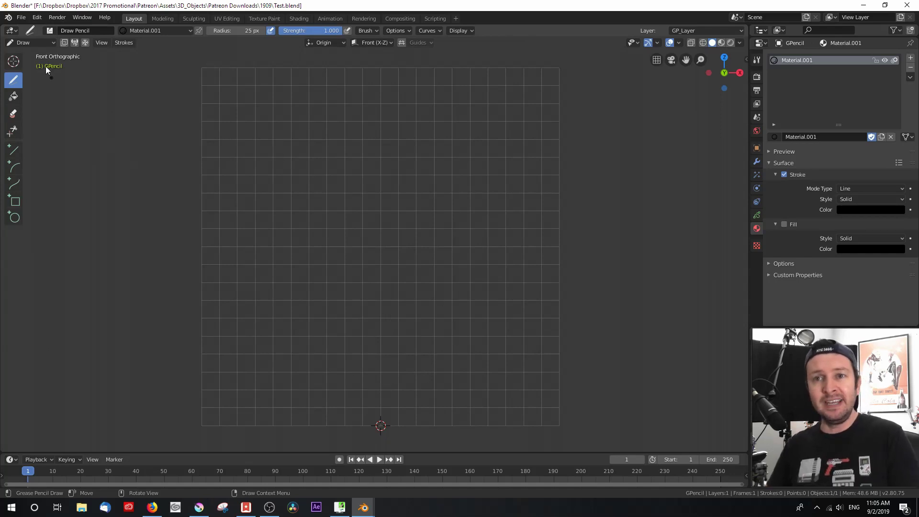
Append Non Repro Blue and Non Photo Red from Brushes.blend's Brush folder into Test.blend.
click(49, 31)
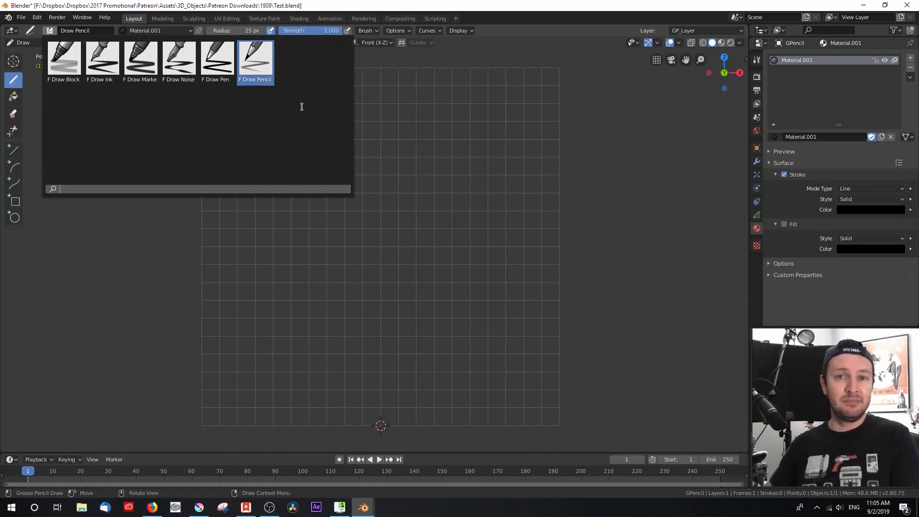
click(21, 18)
click(42, 123)
double_click(329, 67)
click(125, 65)
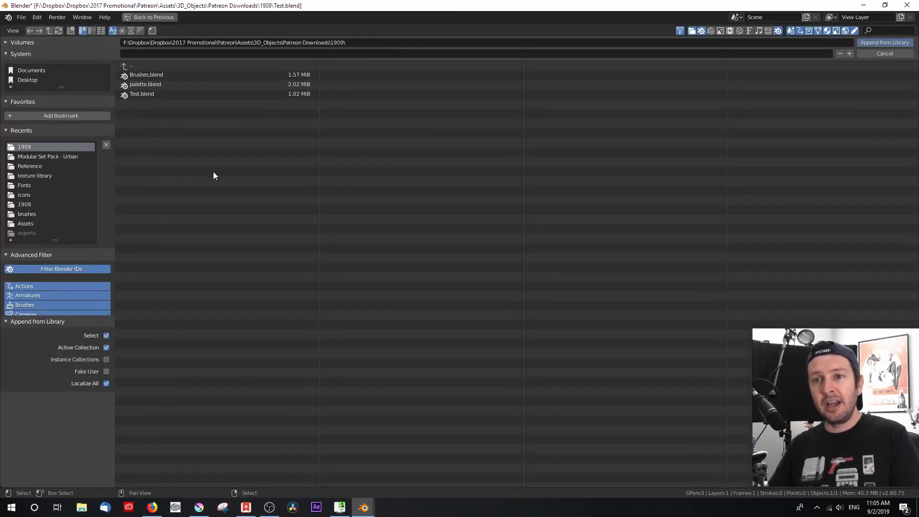
click(139, 73)
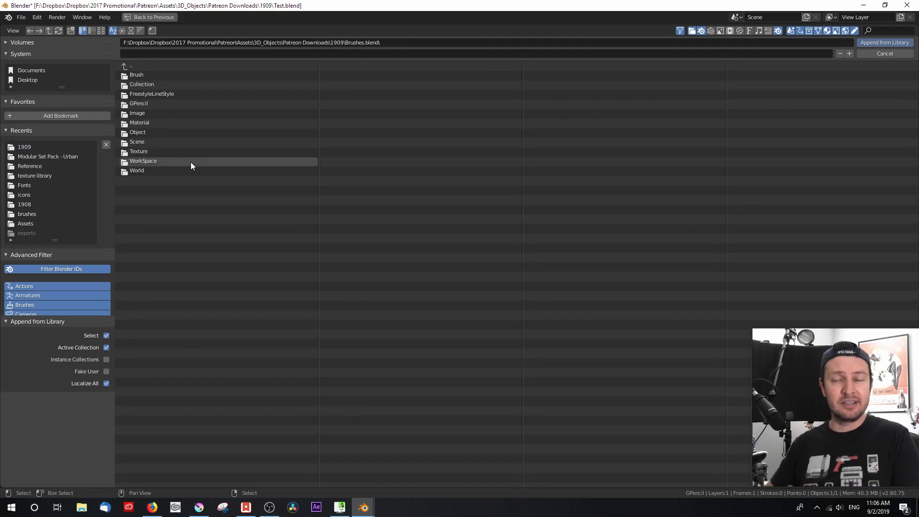
click(134, 75)
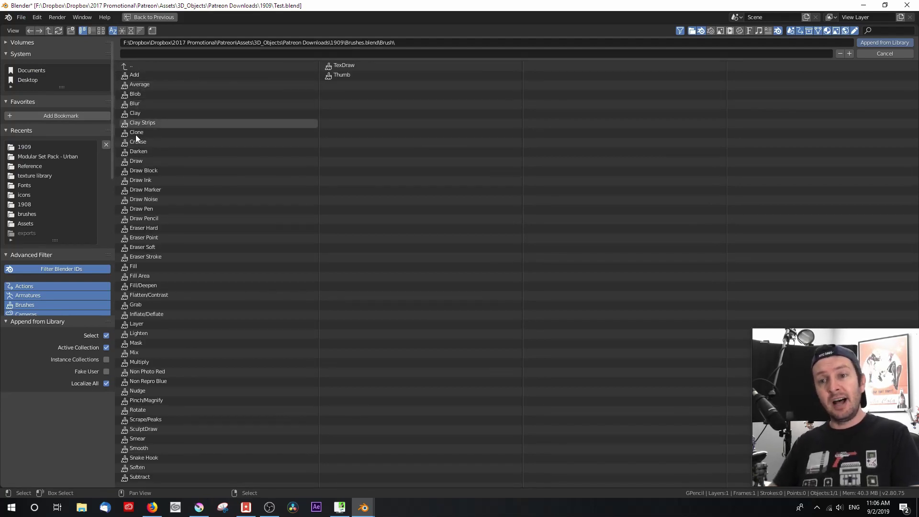
click(148, 381)
shift+click(148, 373)
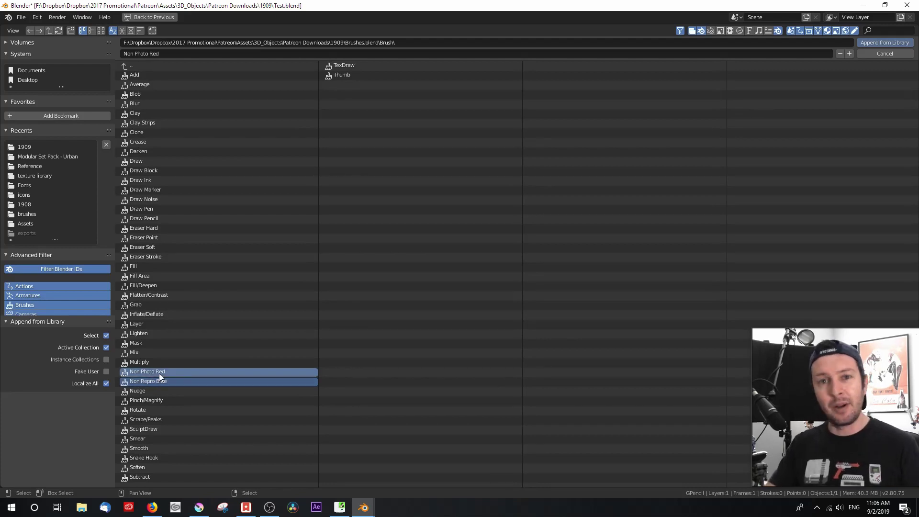
key(Return)
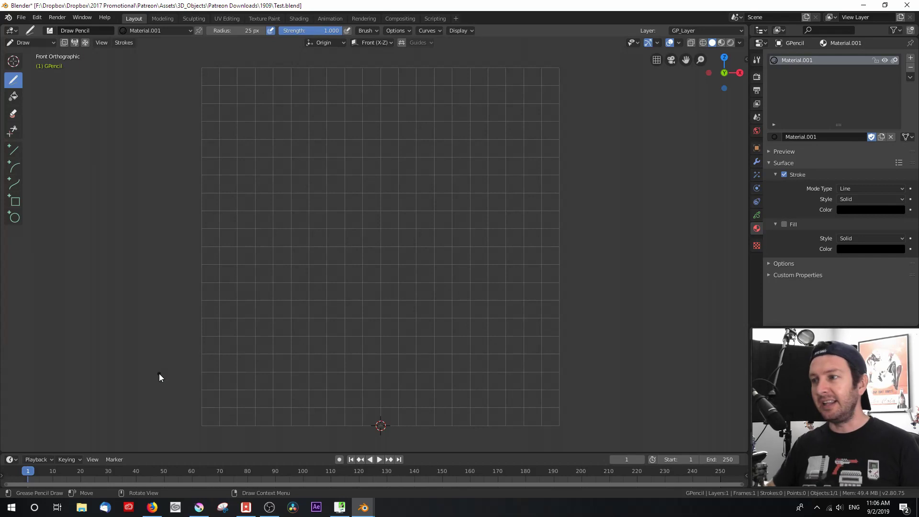
Switch to the appended Non Repro Blue brush and check its pinned material.
click(49, 31)
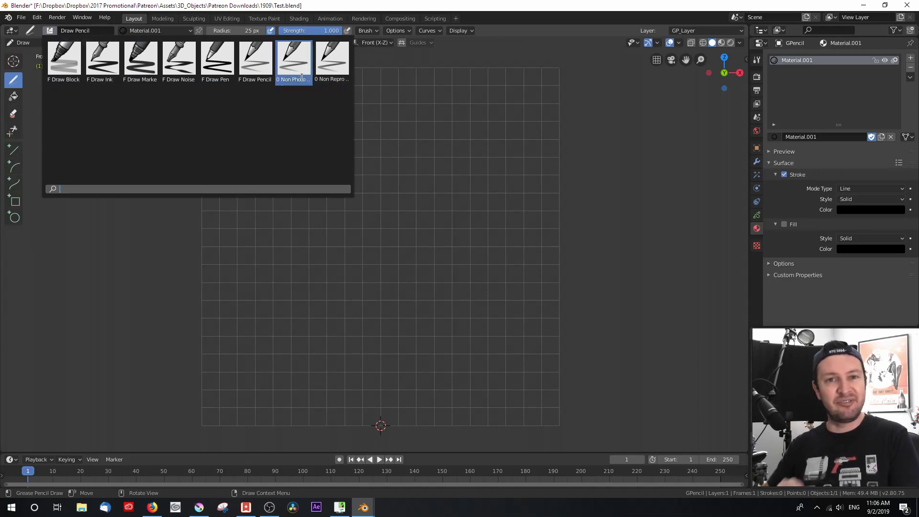
click(335, 61)
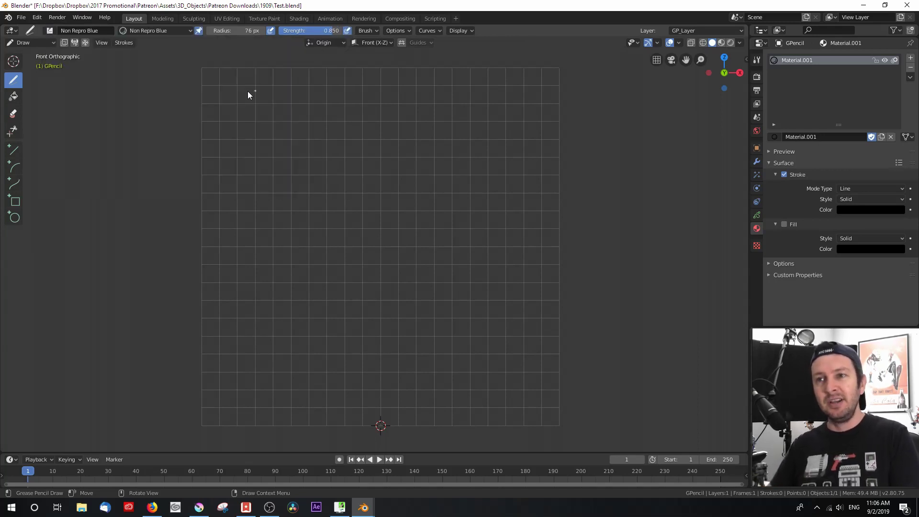
click(376, 29)
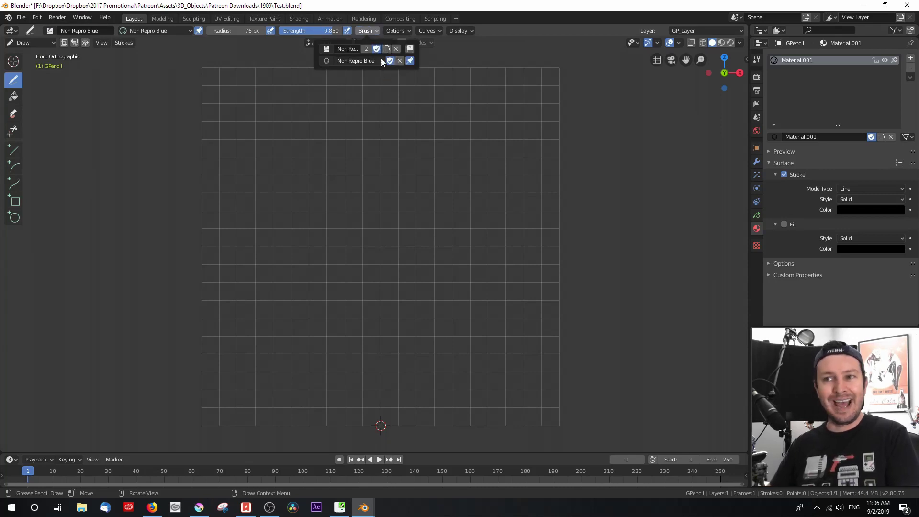
click(50, 30)
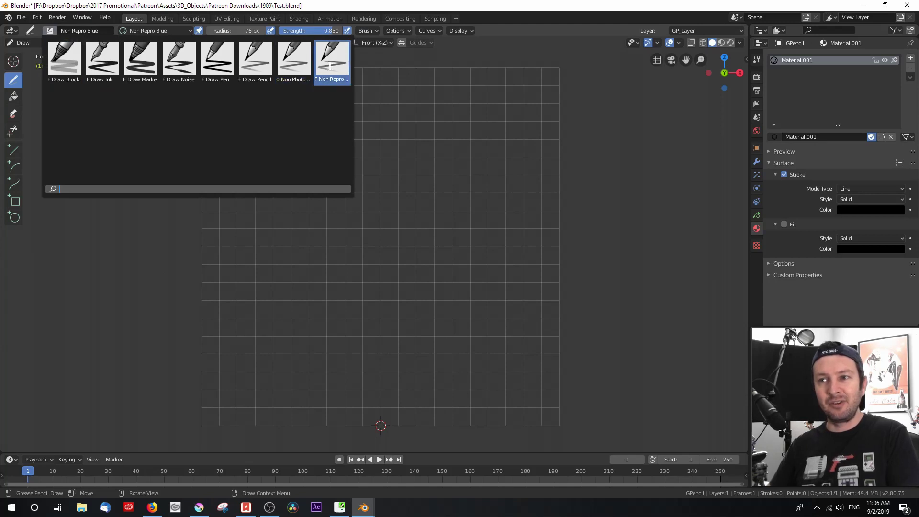
Sketch several thick, jagged light-blue strokes, including a loop below centre.
mouse_move(420, 116)
mouse_down()
mouse_move(487, 169)
mouse_move(392, 205)
mouse_up()
mouse_move(308, 164)
mouse_down()
mouse_move(298, 188)
mouse_move(349, 258)
mouse_up()
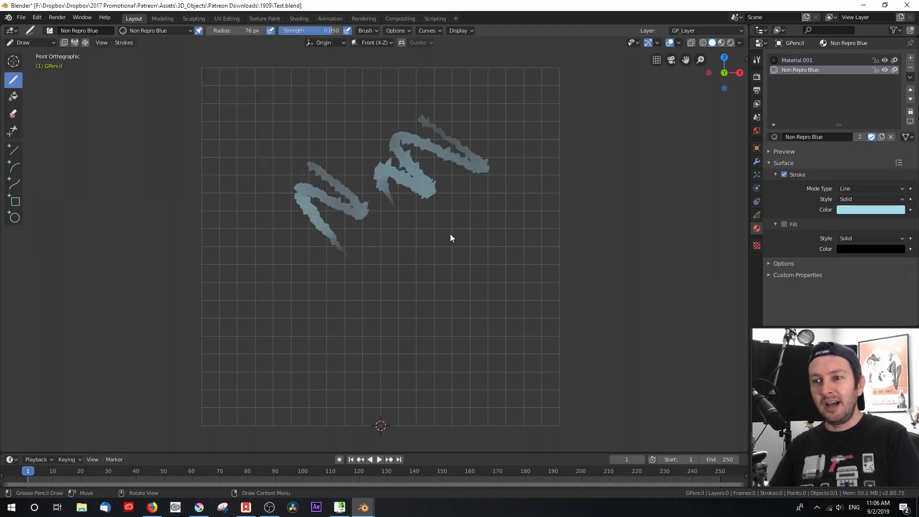
drag(406, 275, 443, 224)
drag(320, 272, 307, 291)
drag(371, 288, 408, 325)
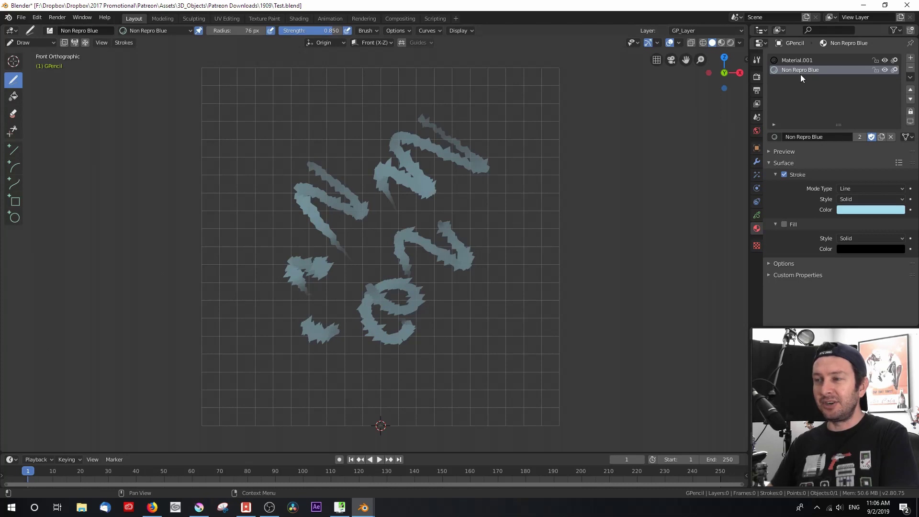
click(50, 30)
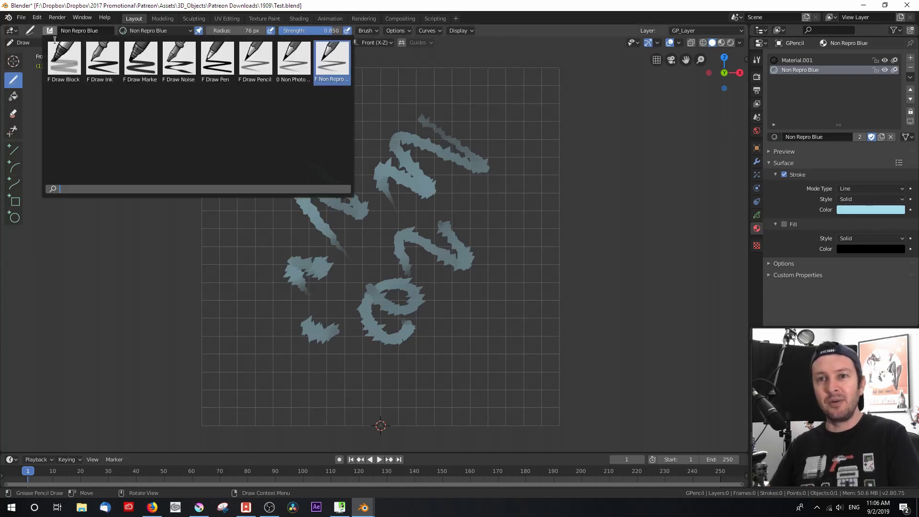
Switch to the Non Photo Red brush, check its pinned material, and draw a red zigzag top left.
click(290, 59)
click(372, 29)
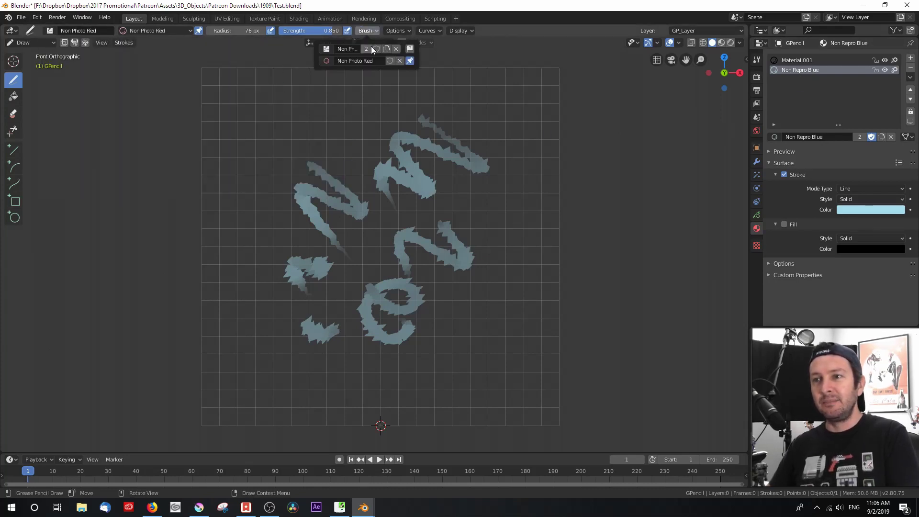
mouse_move(299, 94)
mouse_down()
mouse_move(335, 114)
mouse_move(254, 158)
mouse_move(273, 217)
mouse_move(258, 245)
mouse_up()
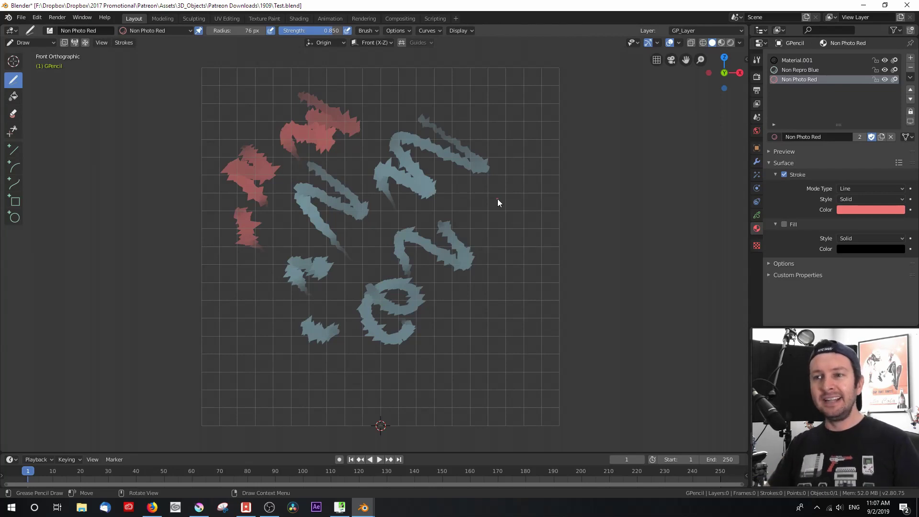
Shrink the brush radius to 10 px and add small red hatch marks left and right.
drag(241, 30, 221, 35)
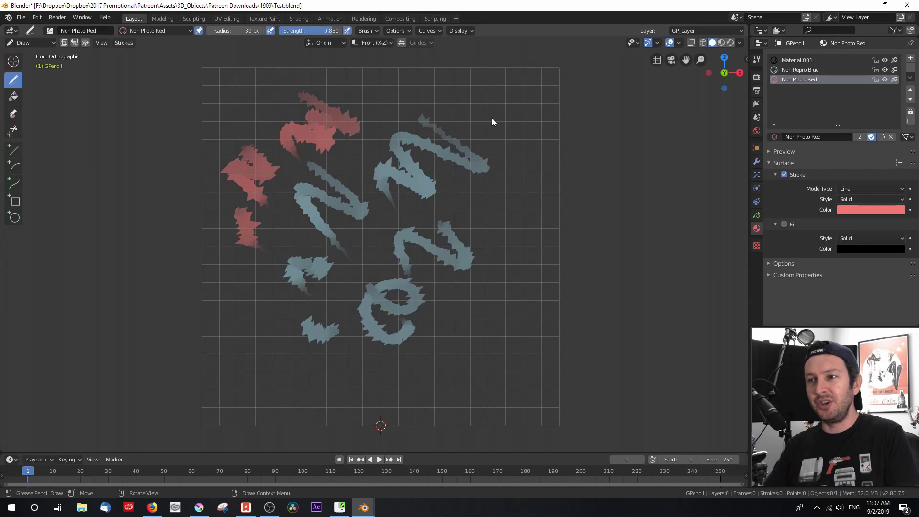
drag(488, 195, 488, 196)
drag(249, 31, 215, 31)
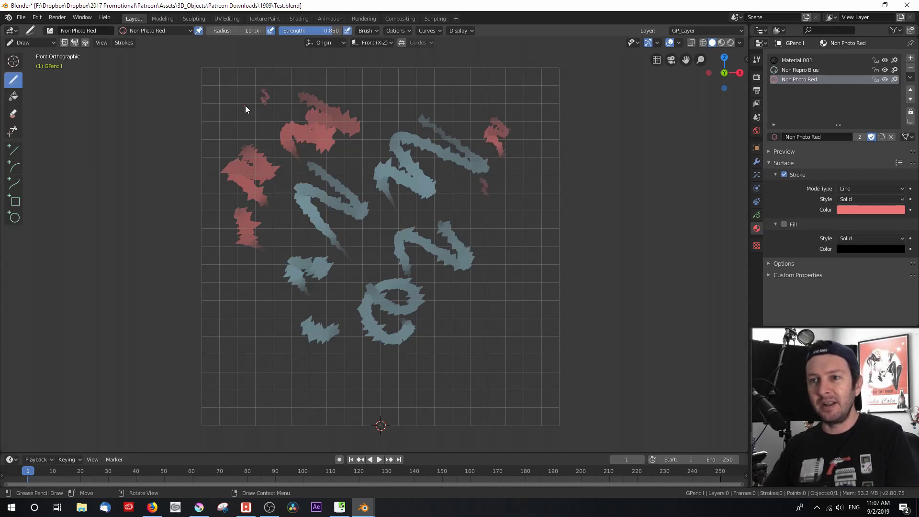
drag(225, 116, 239, 129)
drag(473, 219, 492, 234)
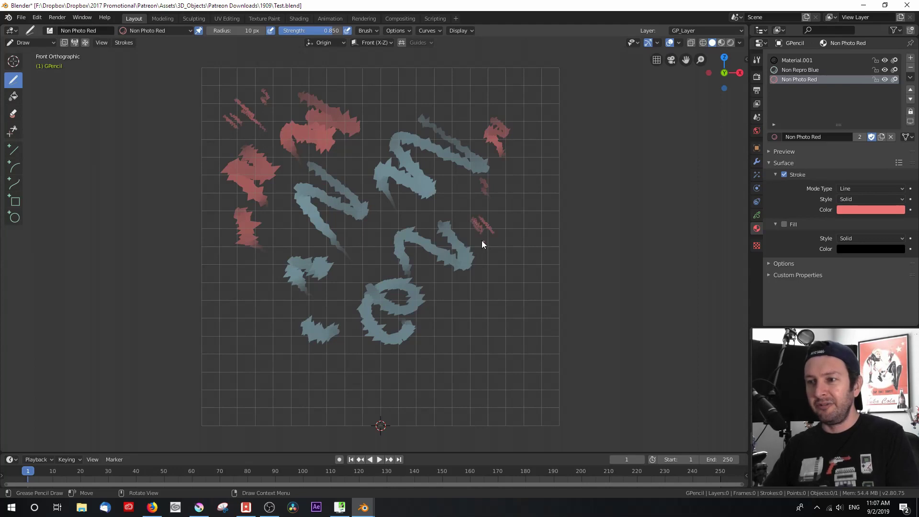
mouse_move(489, 271)
mouse_down()
mouse_move(481, 305)
mouse_move(489, 315)
mouse_up()
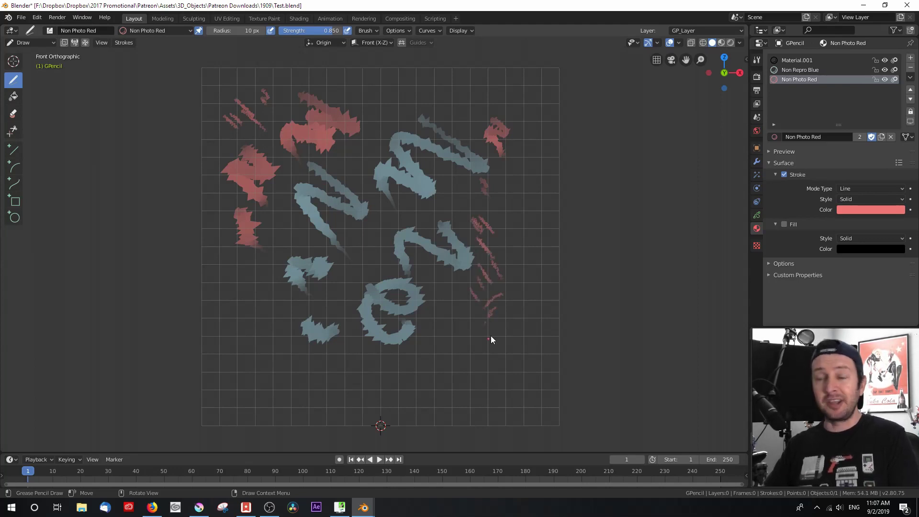